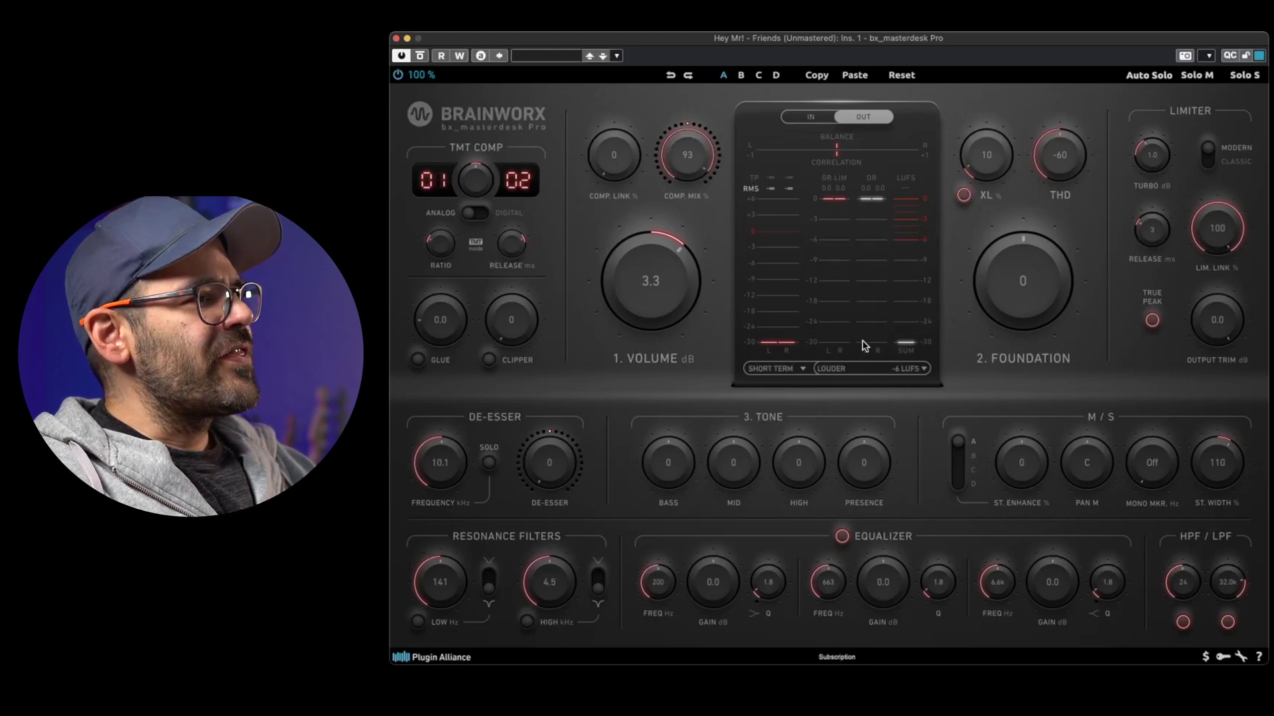
# - Set the loudness target to Loud (-8 LUFS) and turn Foundation down to -10
pyautogui.click(913, 371)
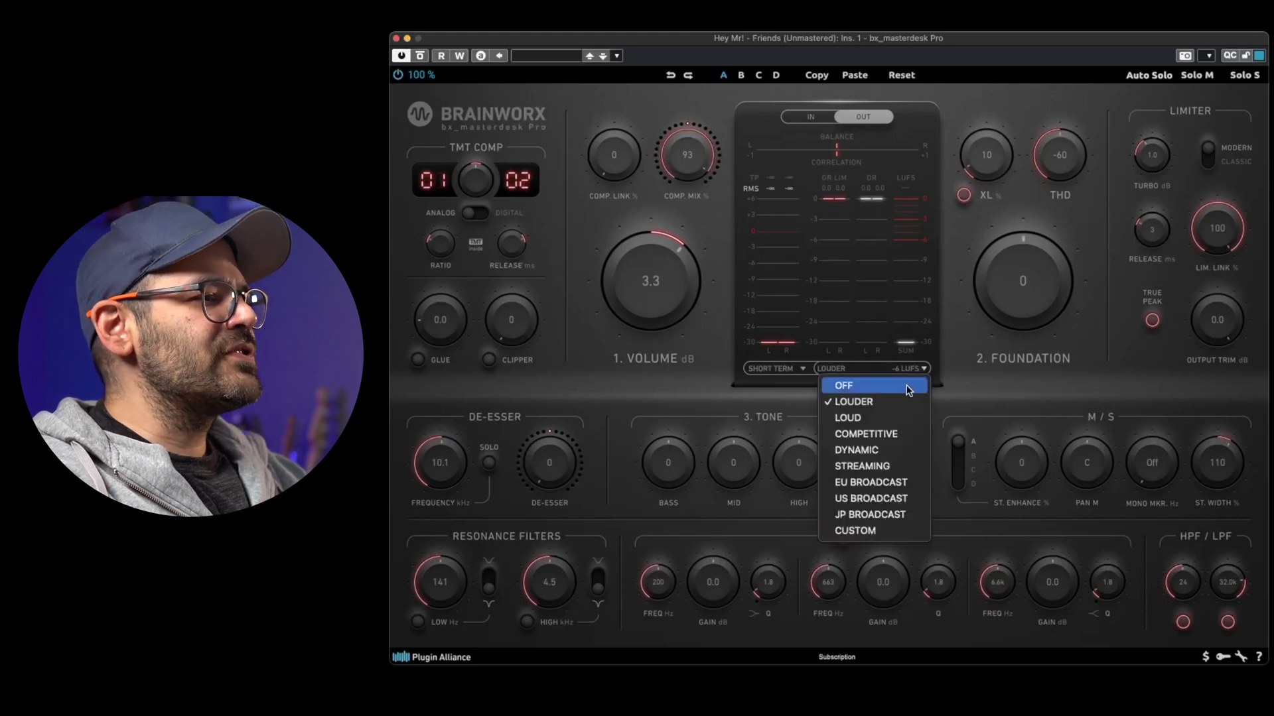
pyautogui.click(910, 418)
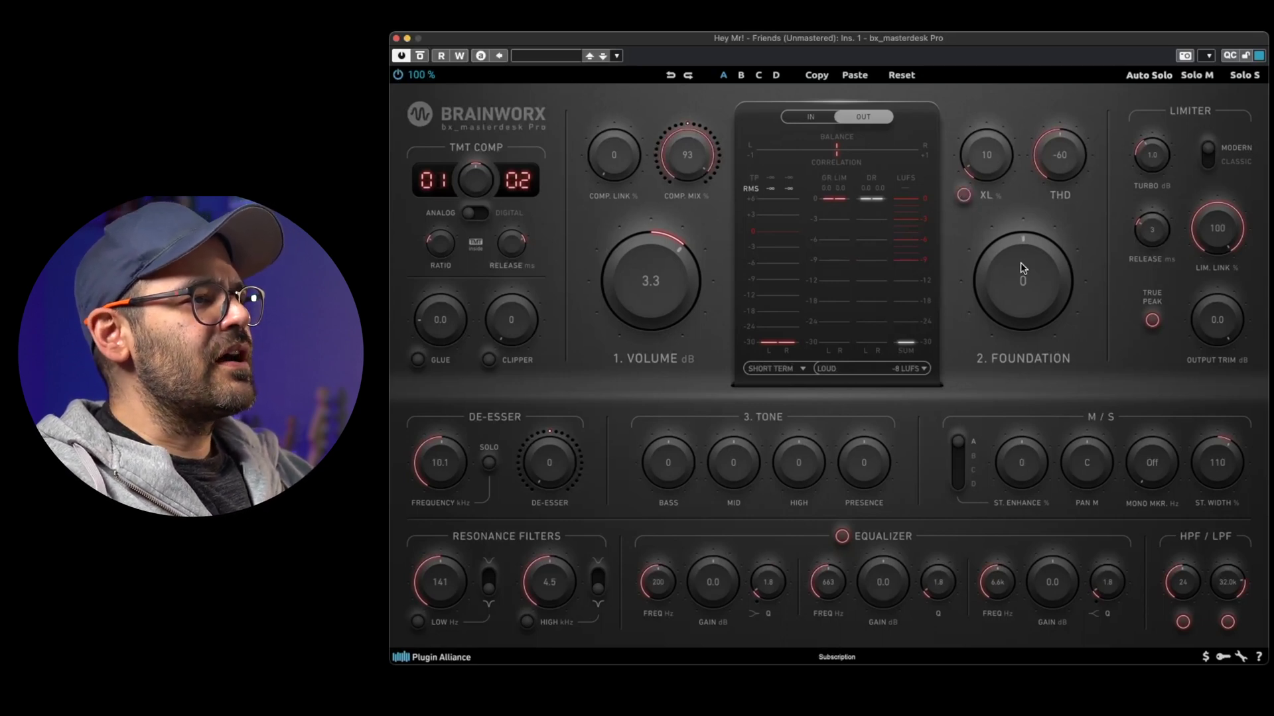
pyautogui.moveTo(1020, 285); pyautogui.dragTo(1024, 303)
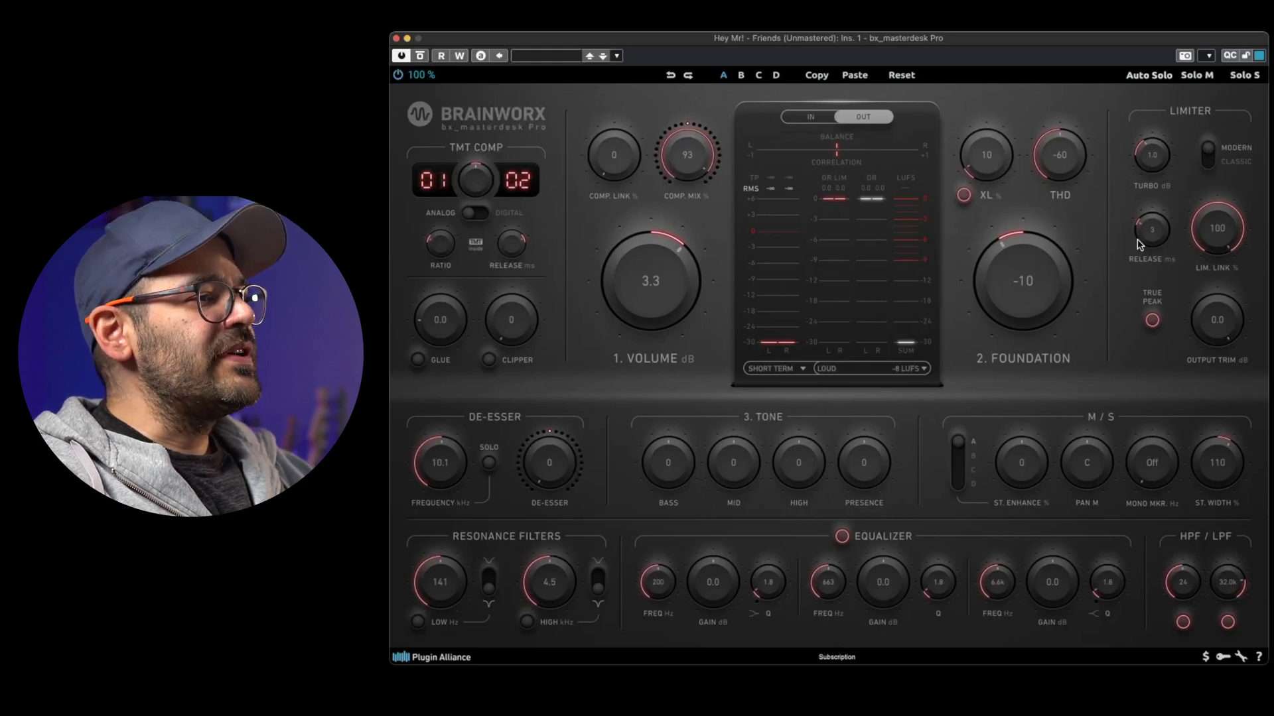
# - Try the limiter's Classic mode and return it to Modern
pyautogui.click(1210, 161)
pyautogui.click(1210, 158)
pyautogui.click(1209, 164)
pyautogui.click(1209, 163)
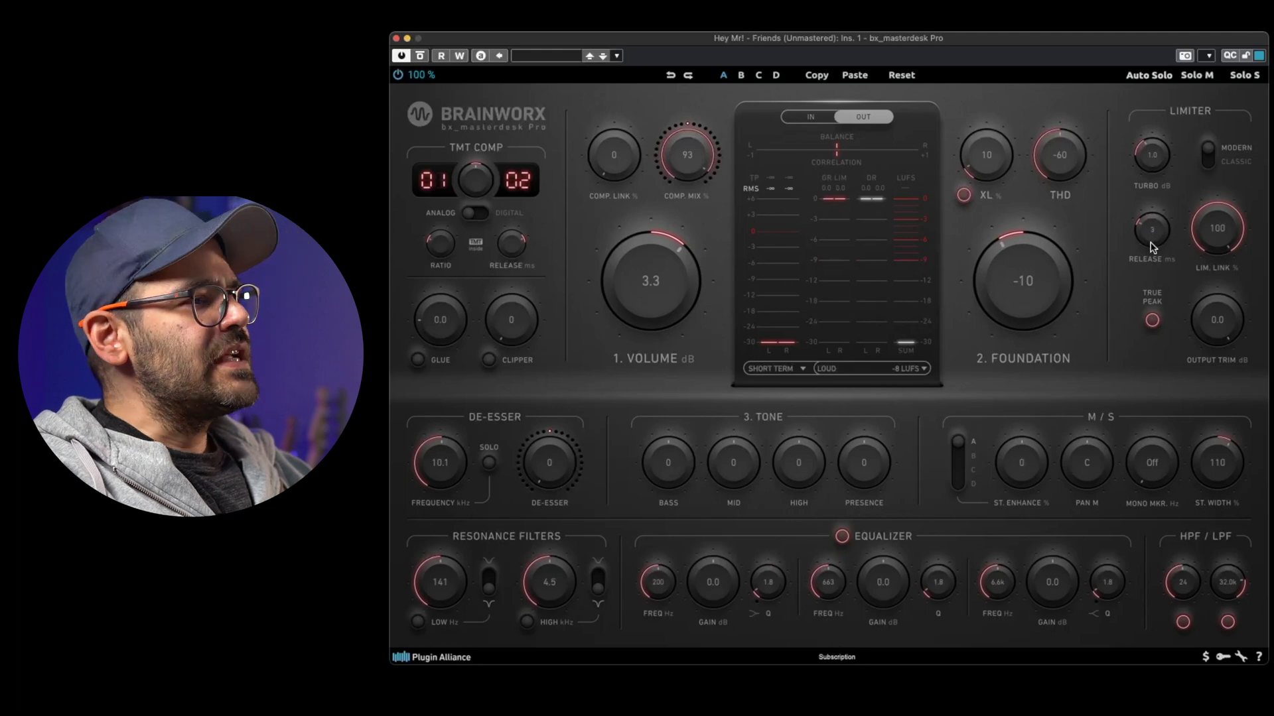
pyautogui.click(1152, 321)
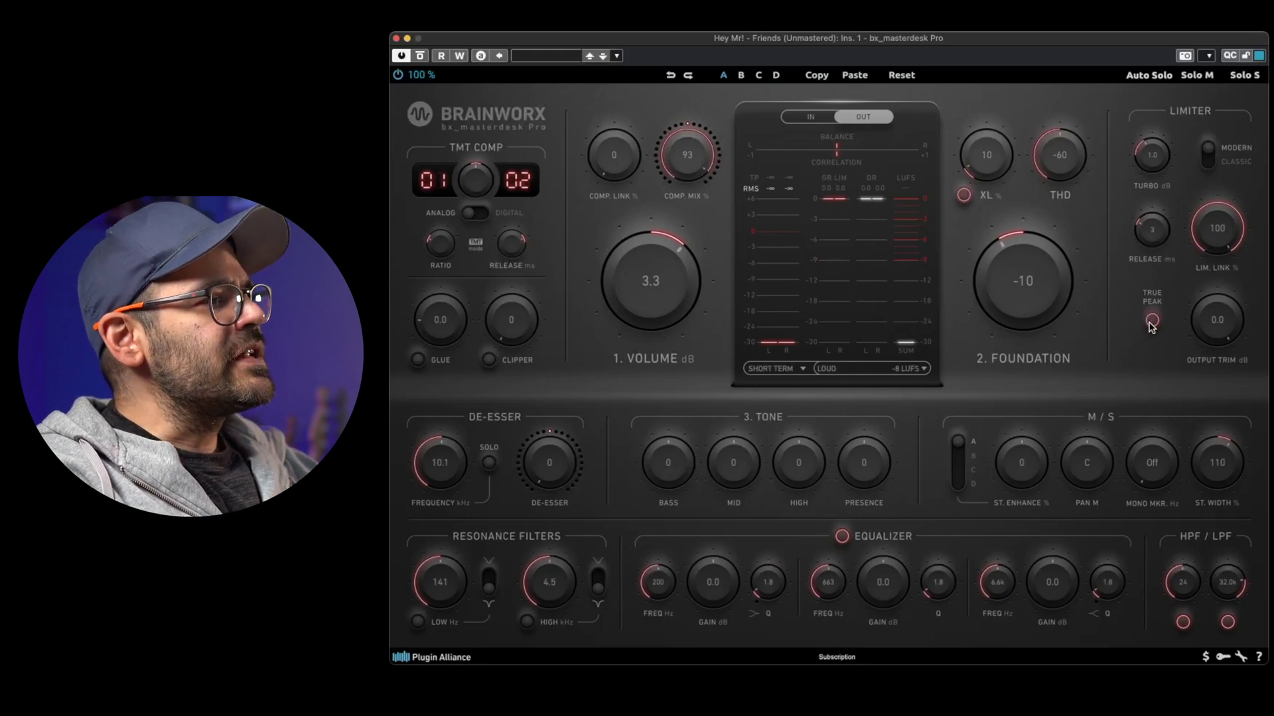
pyautogui.rightClick(1221, 237)
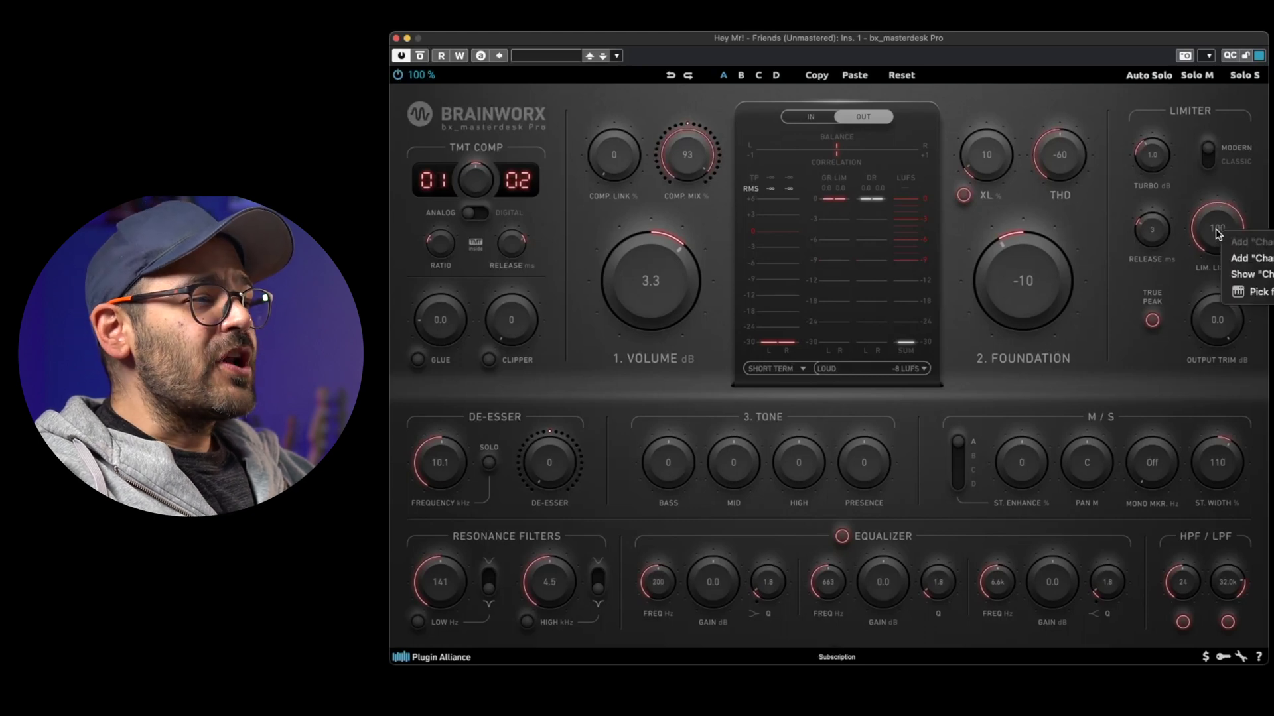
pyautogui.press('Escape')
# - Lower the limiter's turbo to 0.6 dB and set the output trim to -0.1 dB
pyautogui.moveTo(1139, 161); pyautogui.dragTo(1146, 175)
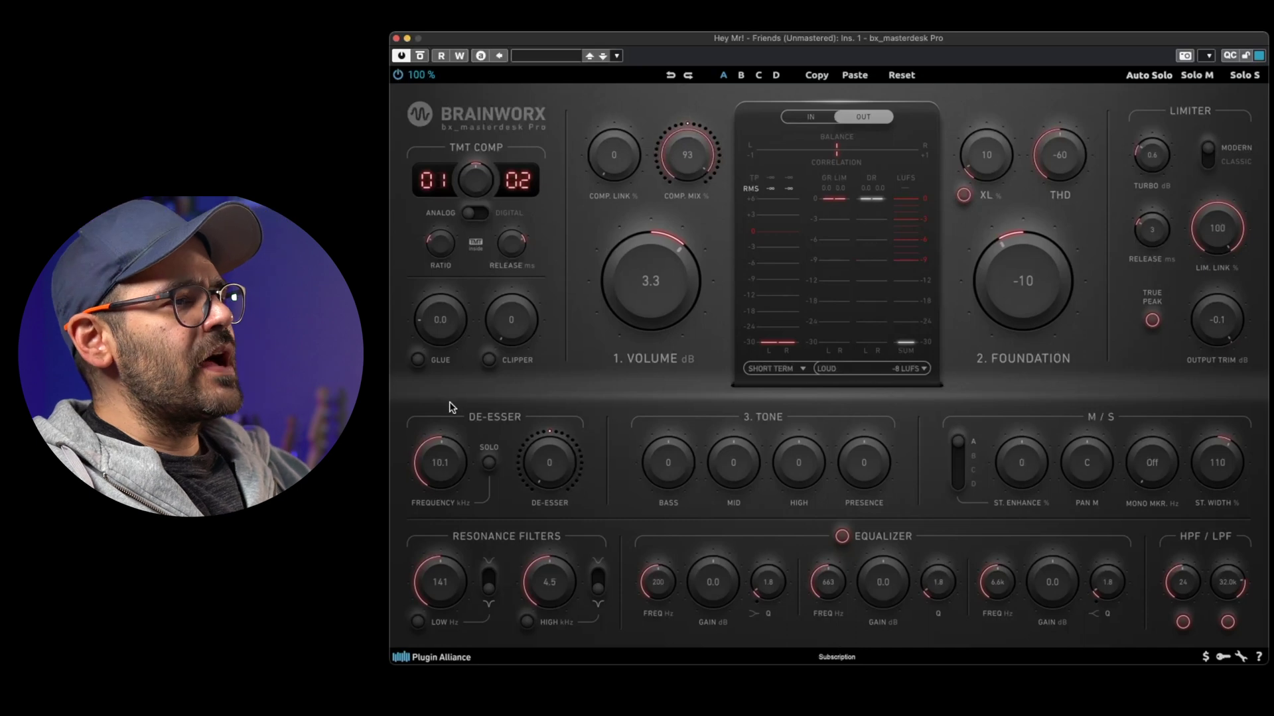
pyautogui.rightClick(688, 509)
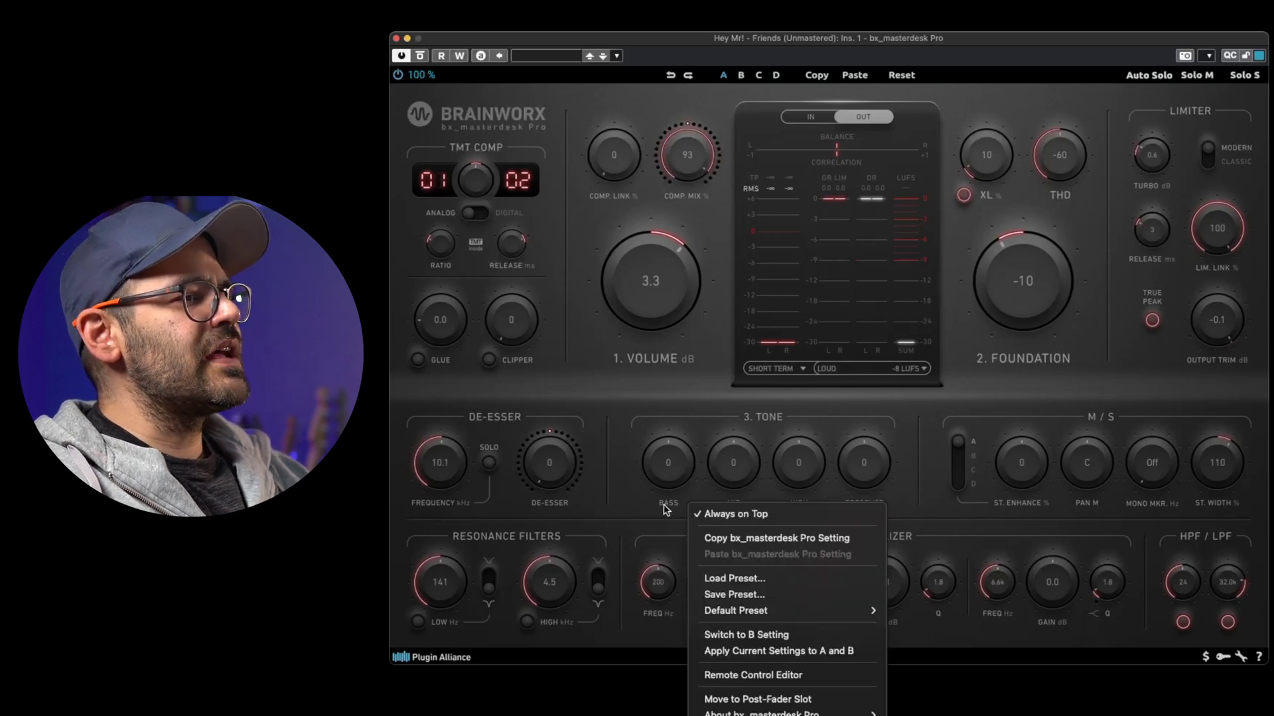
pyautogui.click(665, 510)
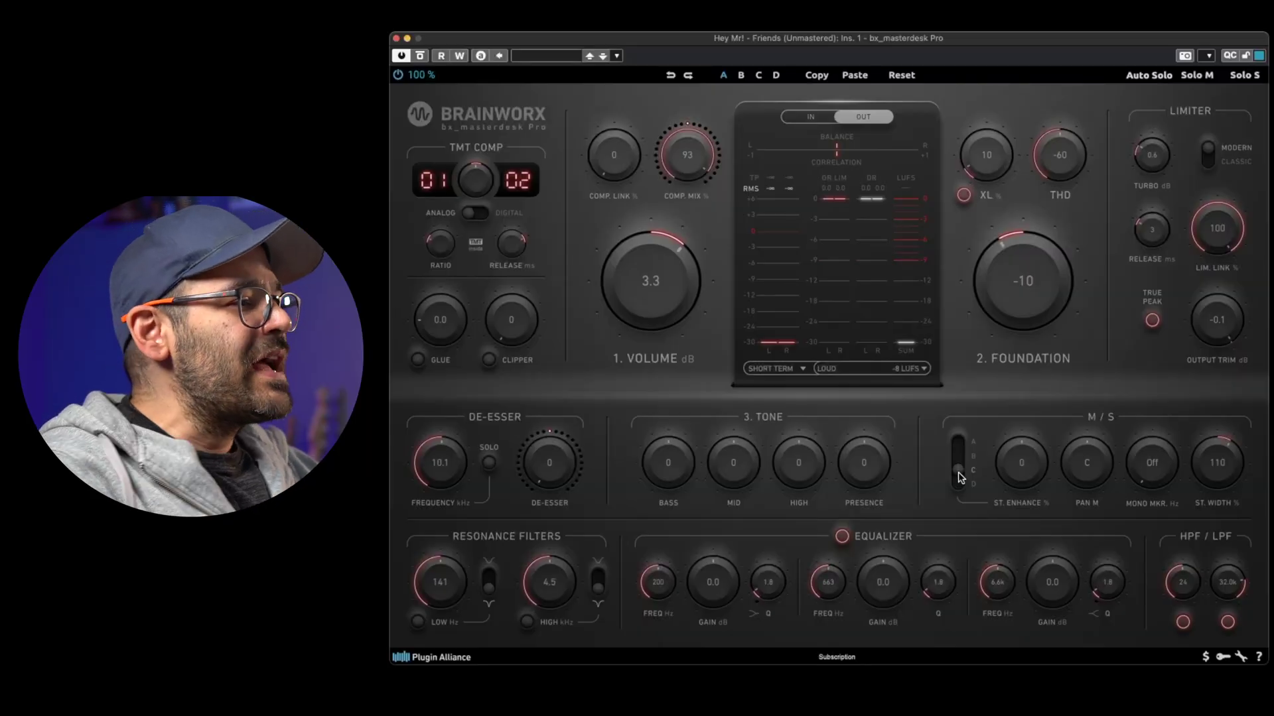
# - Raise the stereo enhance amount in the M/S section
pyautogui.moveTo(1020, 477); pyautogui.dragTo(1018, 456)
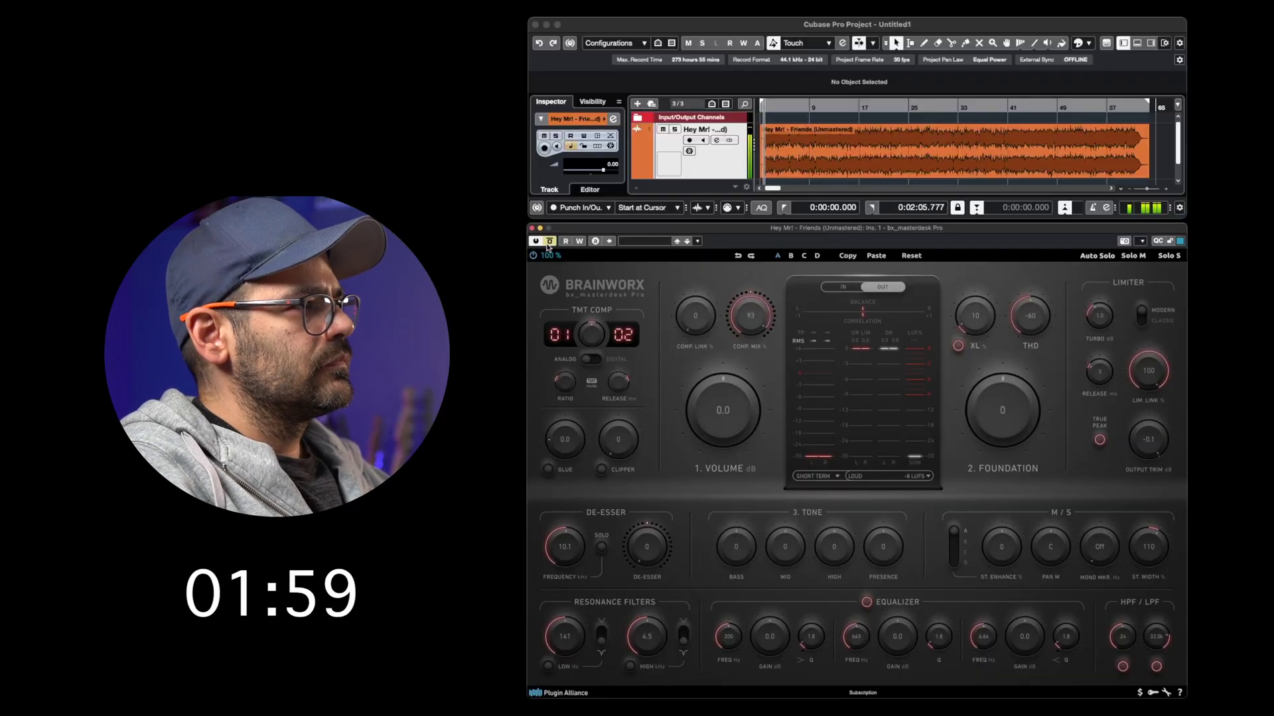
# - Take the mastering plugin out of bypass and raise its main Volume to 4.3 dB
pyautogui.click(550, 242)
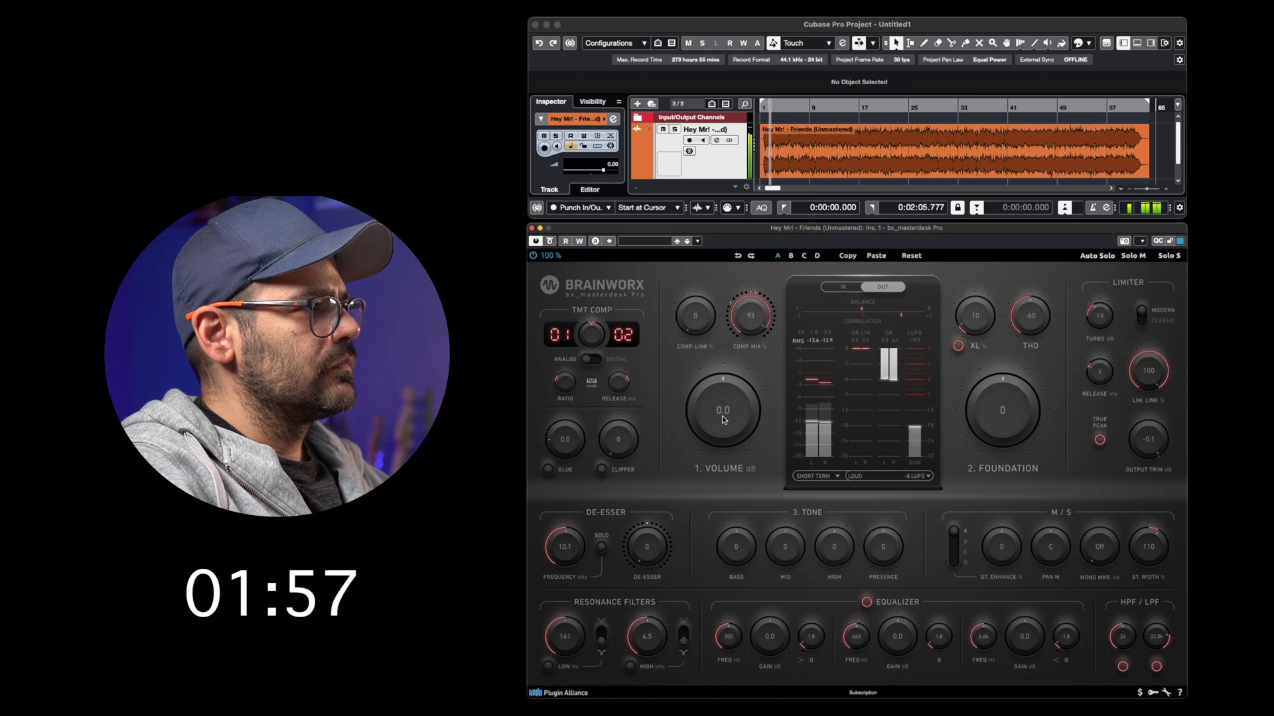
pyautogui.scroll(10, 725, 416)
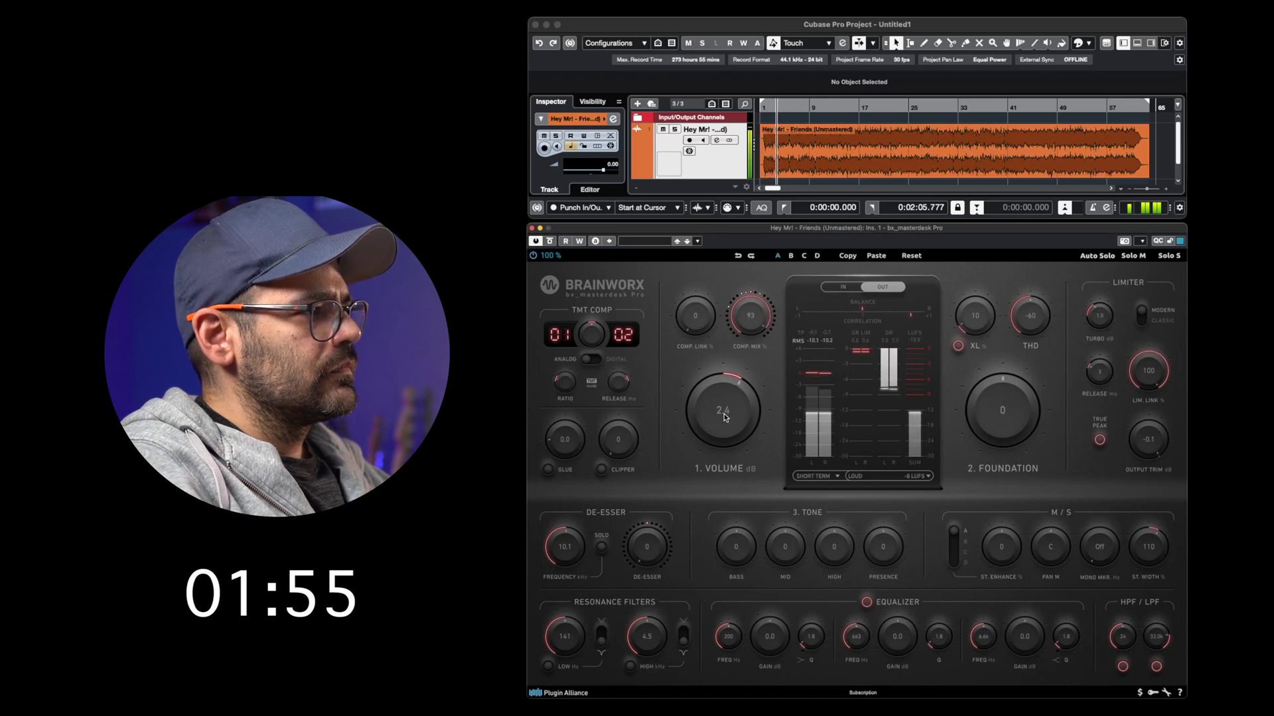
pyautogui.scroll(-1, 725, 416)
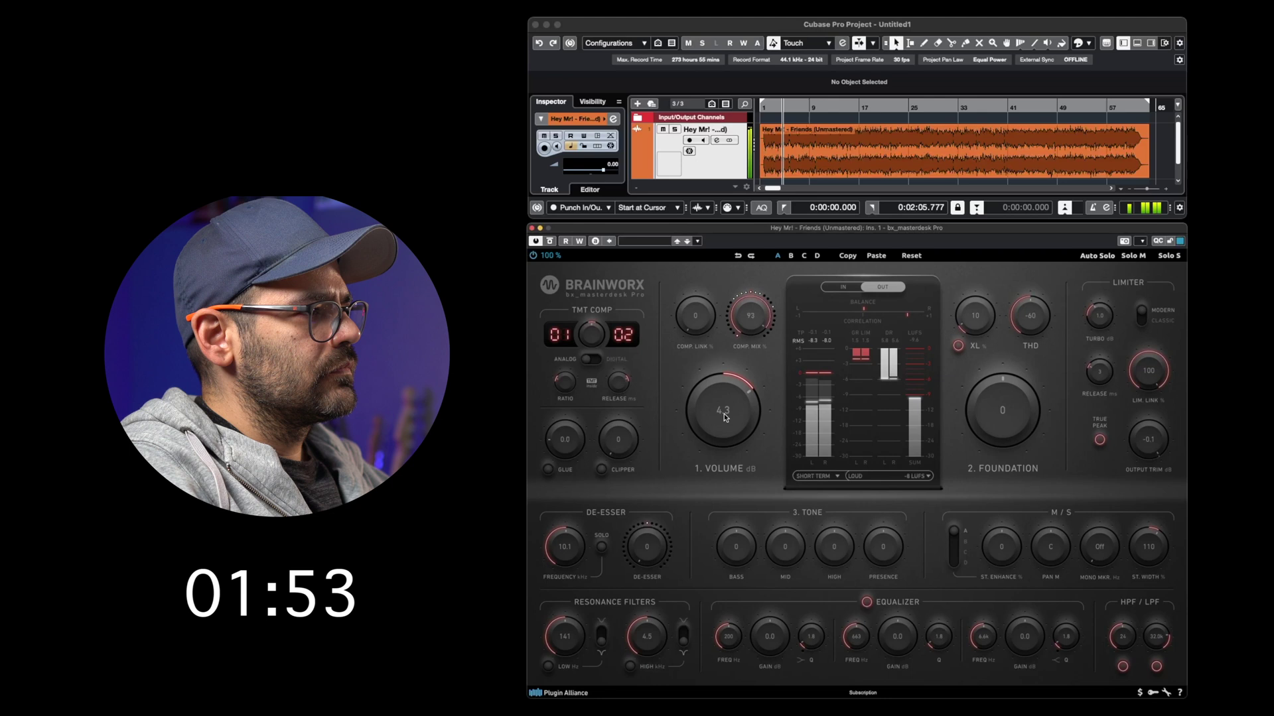
pyautogui.scroll(3, 725, 416)
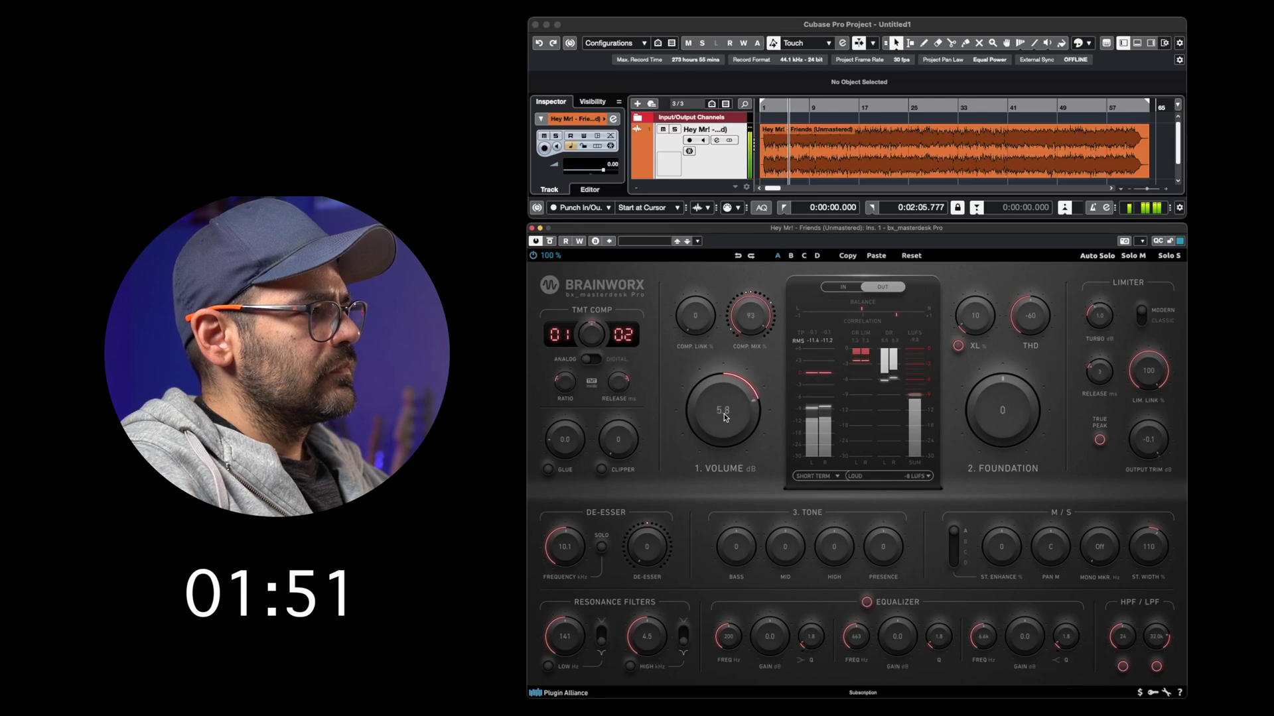
pyautogui.scroll(3, 725, 416)
pyautogui.scroll(-4, 725, 416)
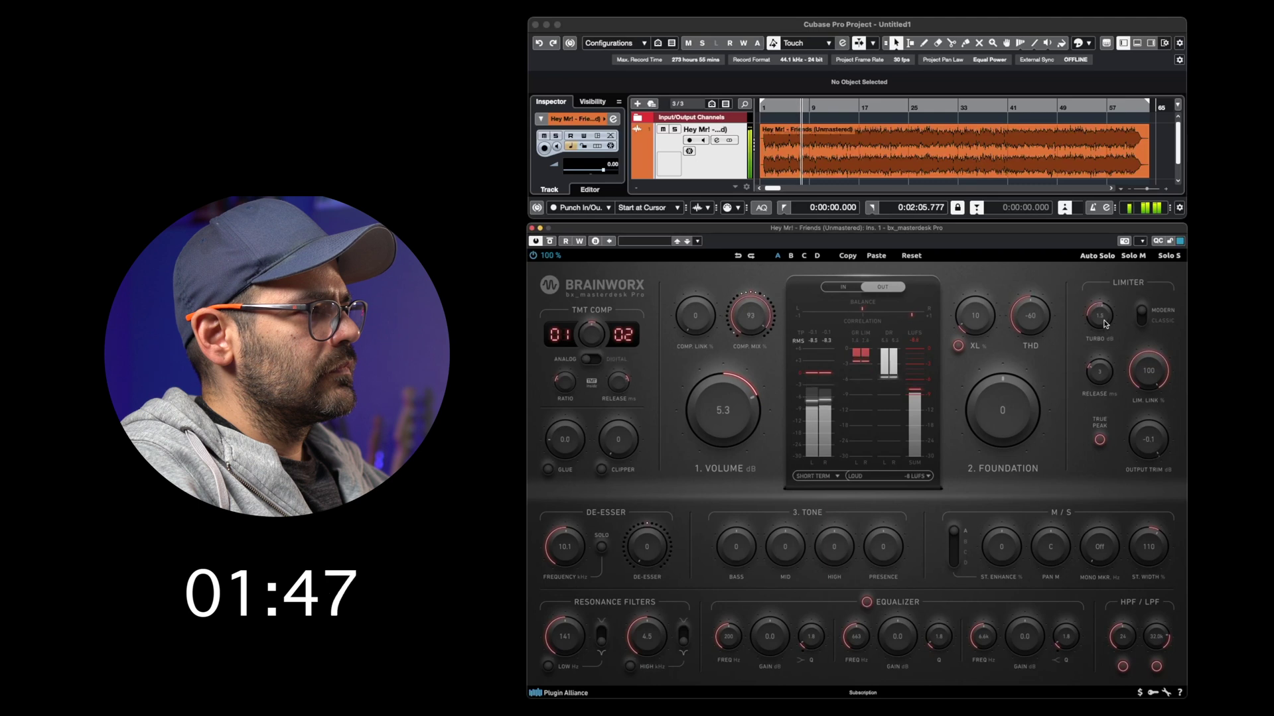
pyautogui.scroll(-3, 717, 426)
pyautogui.scroll(1, 716, 426)
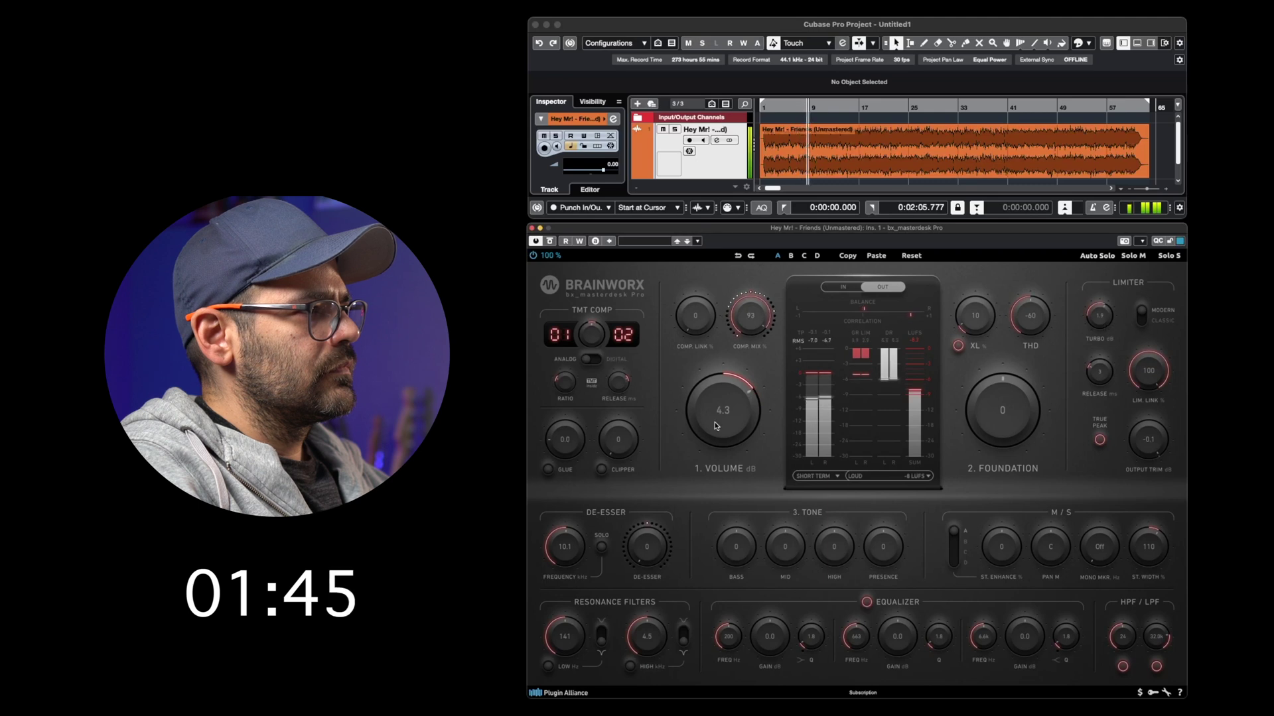
# - Raise the limiter's turbo amount and switch the limiter to Classic mode
pyautogui.scroll(4, 1103, 321)
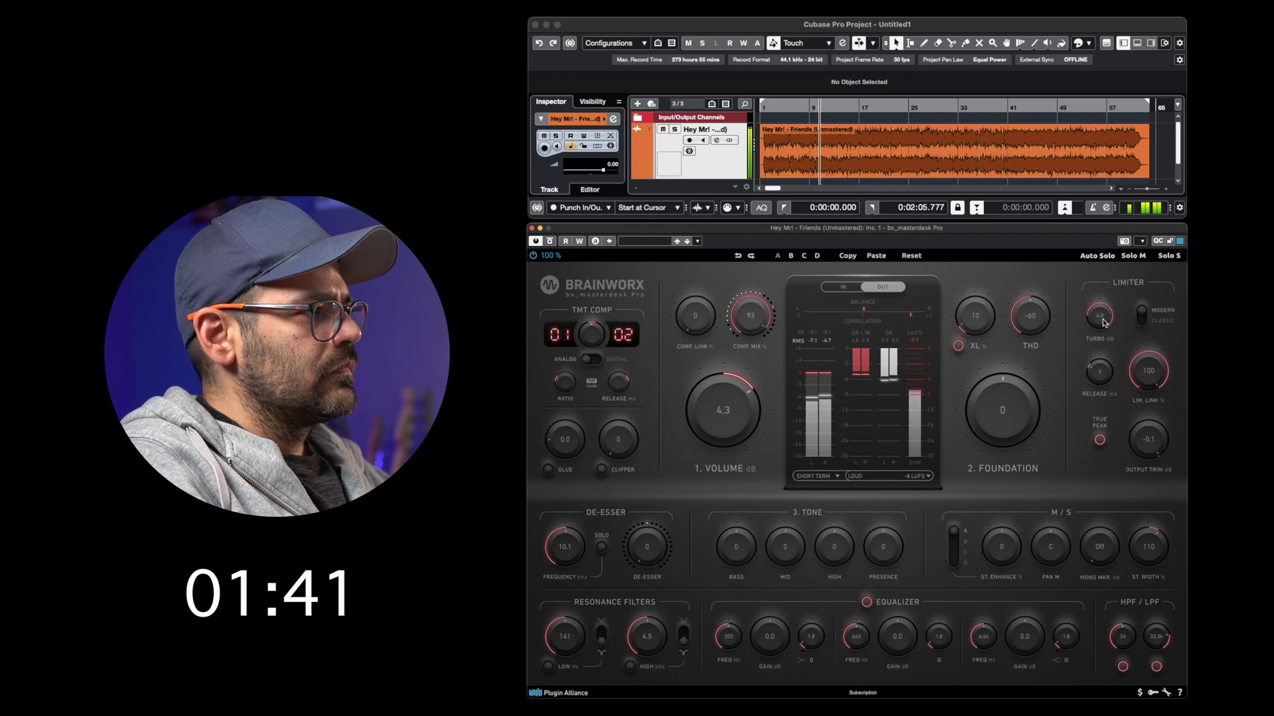
pyautogui.scroll(-4, 1103, 321)
pyautogui.scroll(-2, 1103, 321)
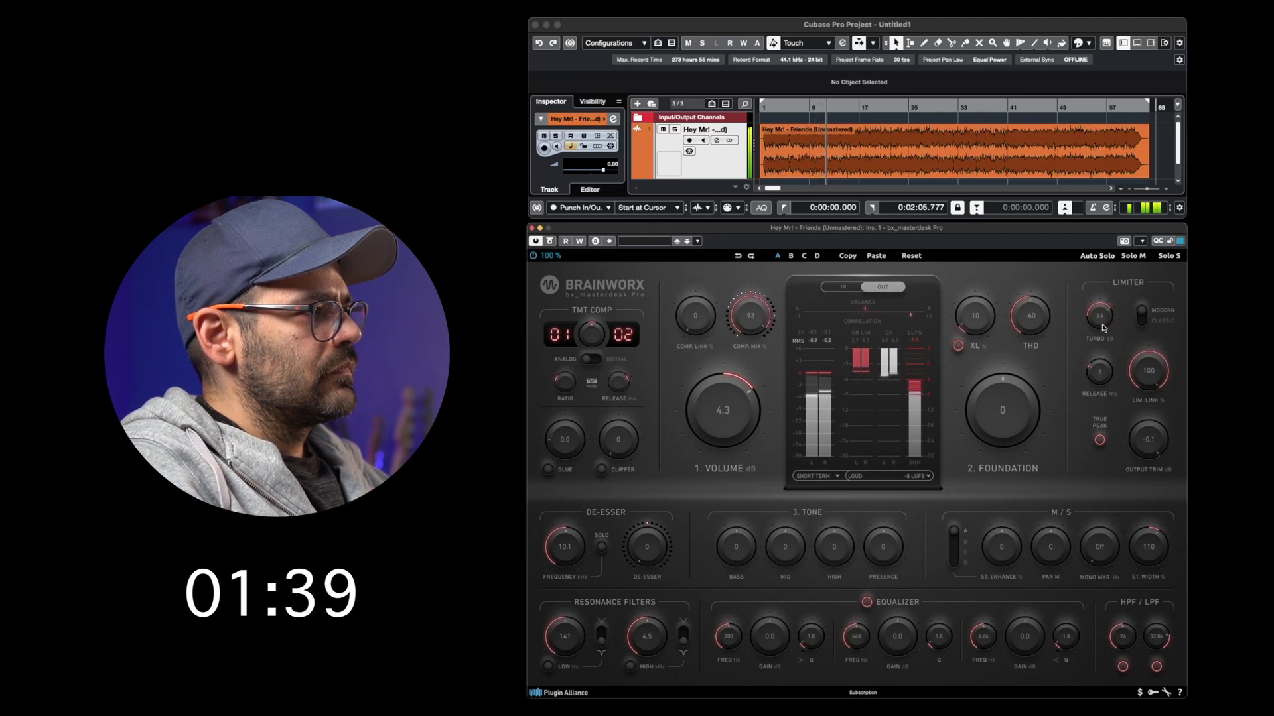
pyautogui.click(1145, 323)
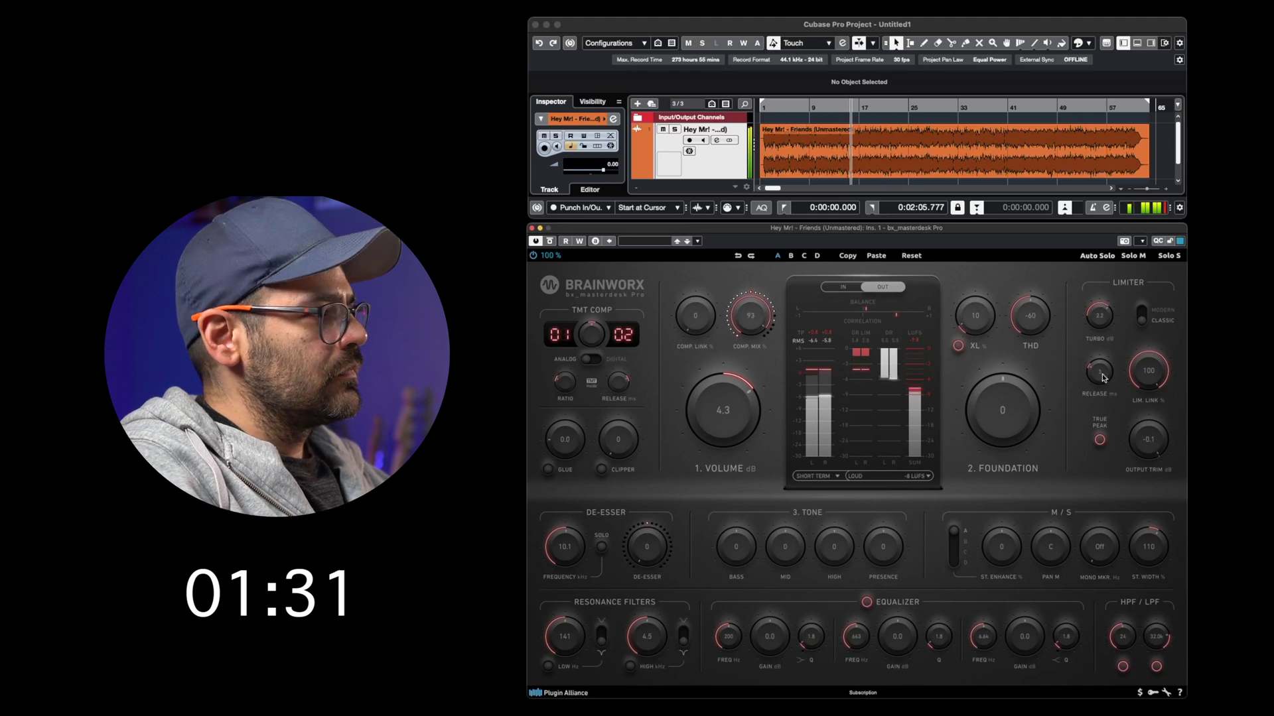
# - Set the main Volume to 3.8 dB and the de-esser amount to 31
pyautogui.scroll(2, 720, 416)
pyautogui.scroll(-3, 721, 415)
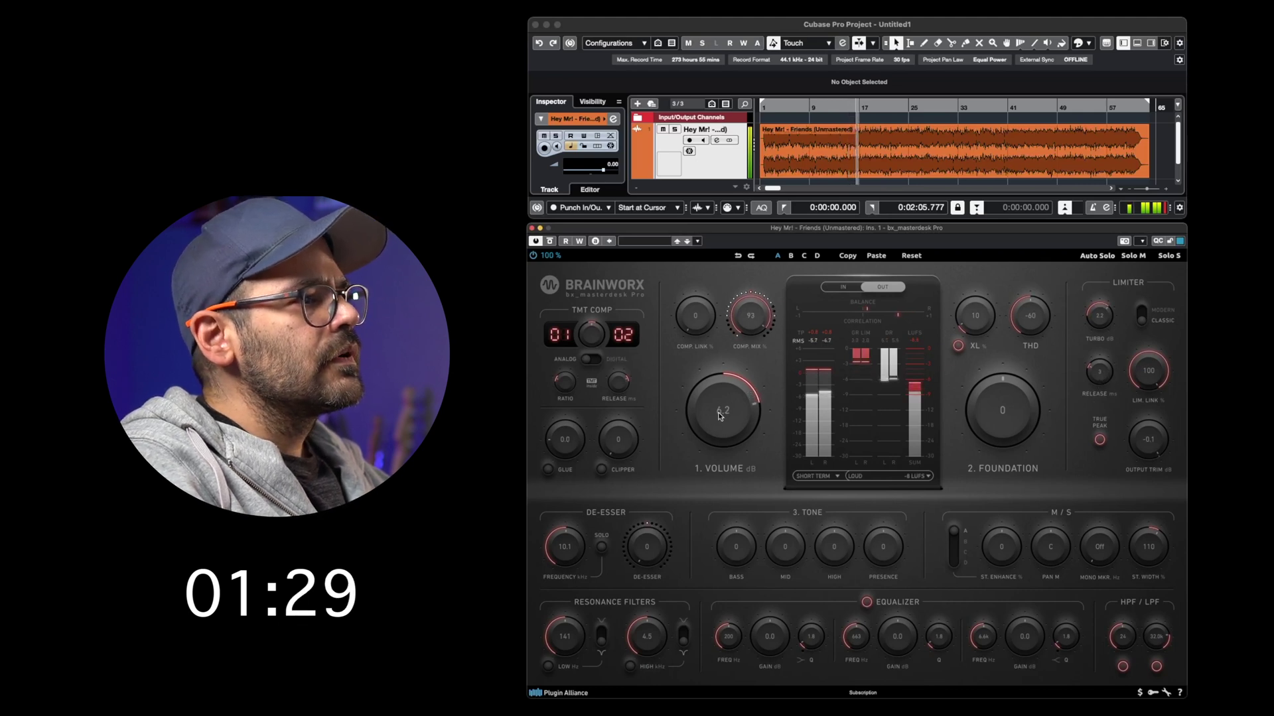
pyautogui.scroll(3, 648, 548)
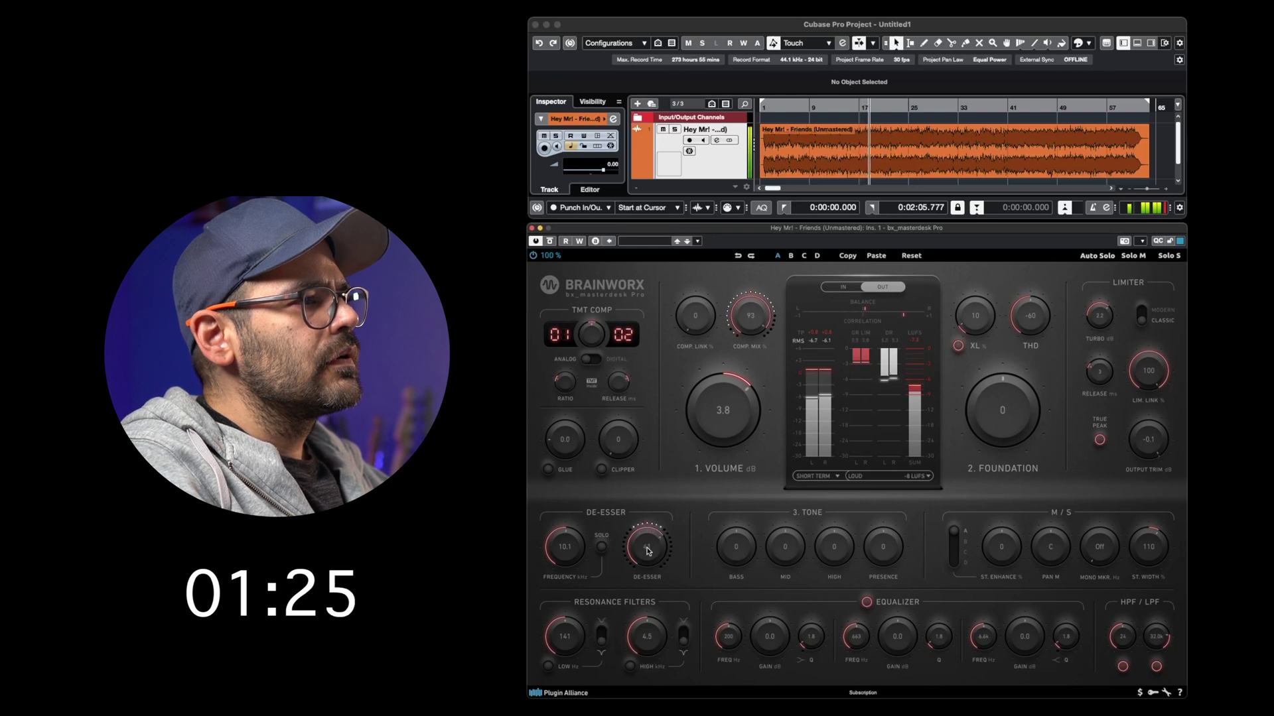
pyautogui.scroll(1, 647, 548)
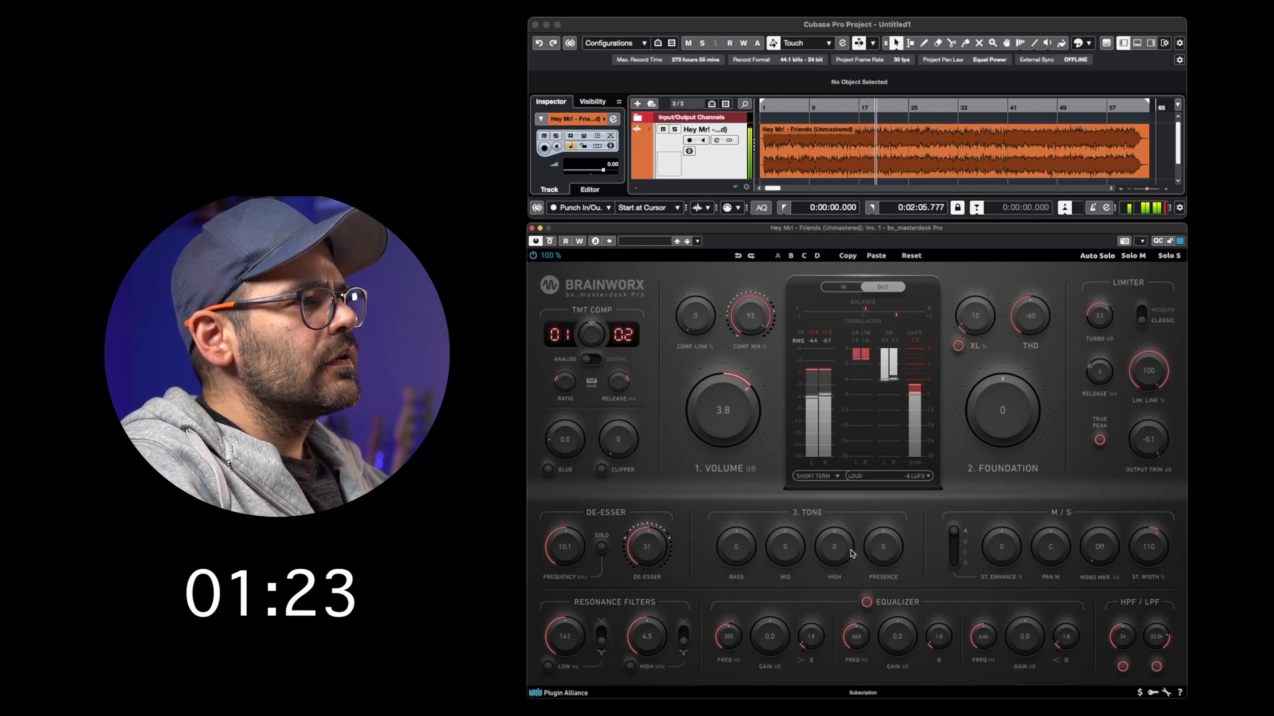
# - Boost the tone section's Presence to 10 and High to 6
pyautogui.scroll(3, 883, 552)
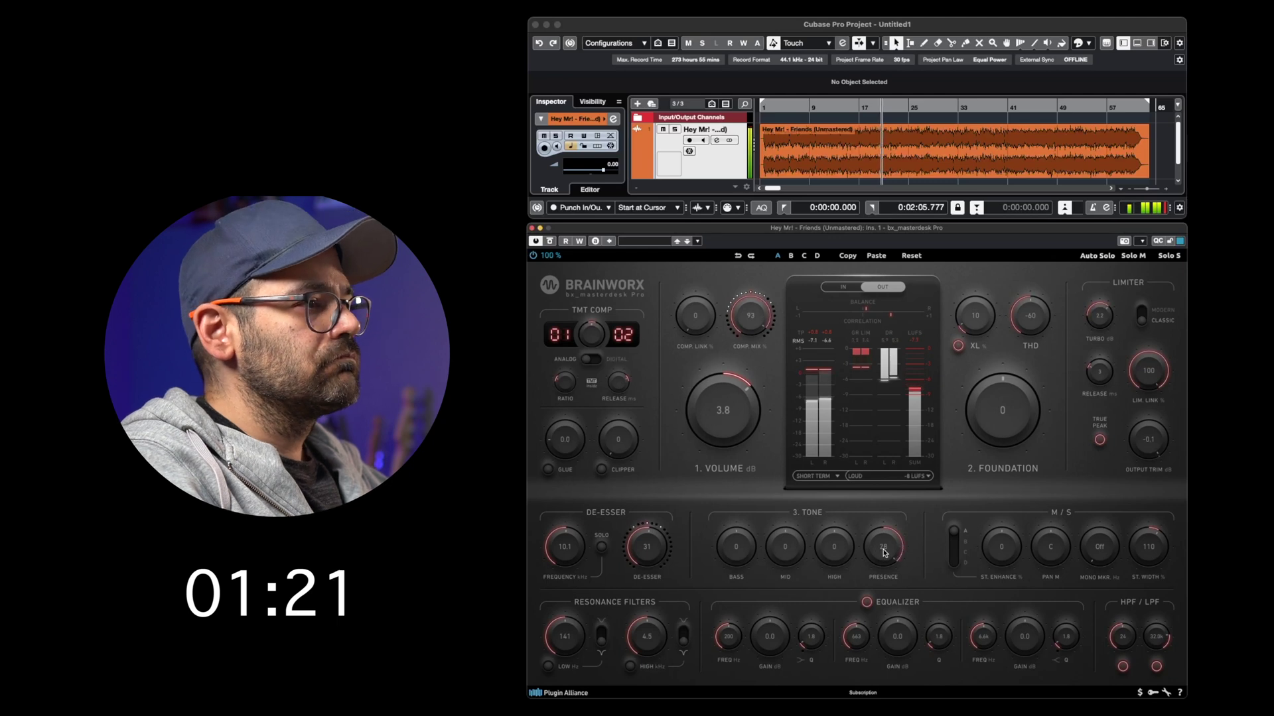
pyautogui.scroll(-2, 883, 553)
pyautogui.scroll(-1, 890, 556)
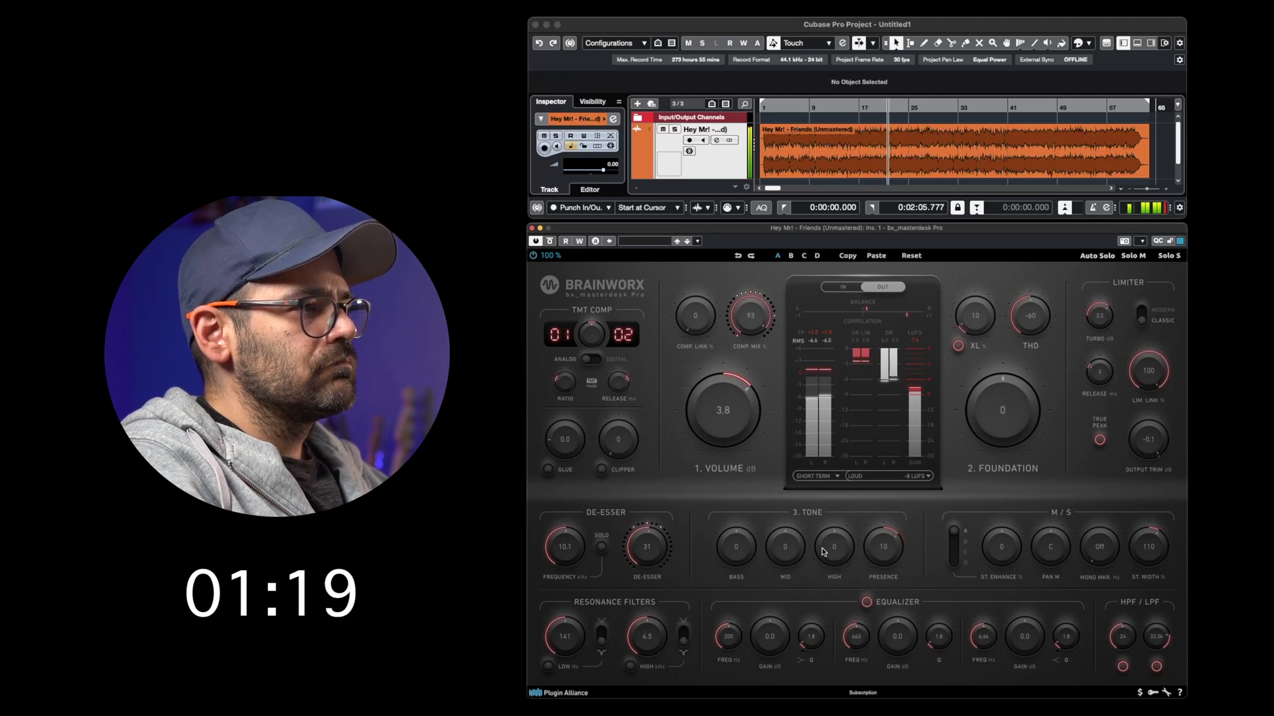
pyautogui.scroll(3, 836, 552)
pyautogui.scroll(-3, 836, 552)
pyautogui.scroll(-1, 836, 553)
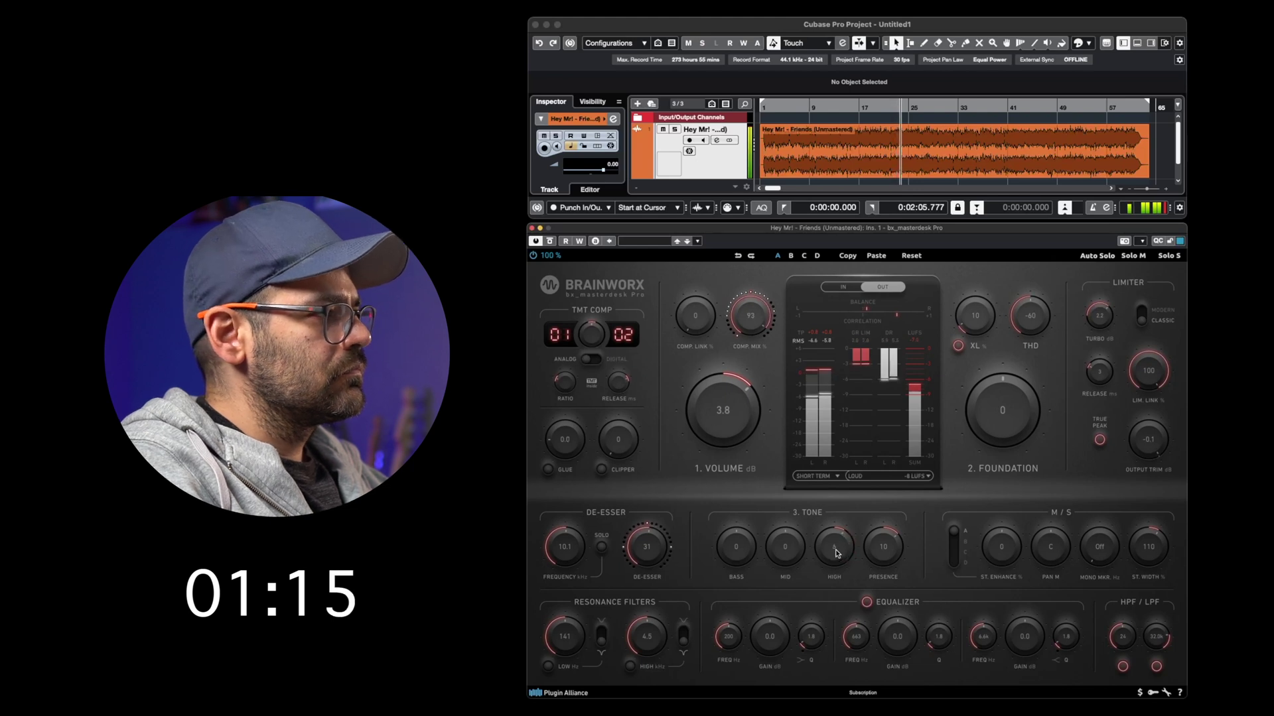
# - Set the M/S stereo enhance to 36% in mode B and the mono maker to 98 Hz
pyautogui.scroll(5, 1003, 559)
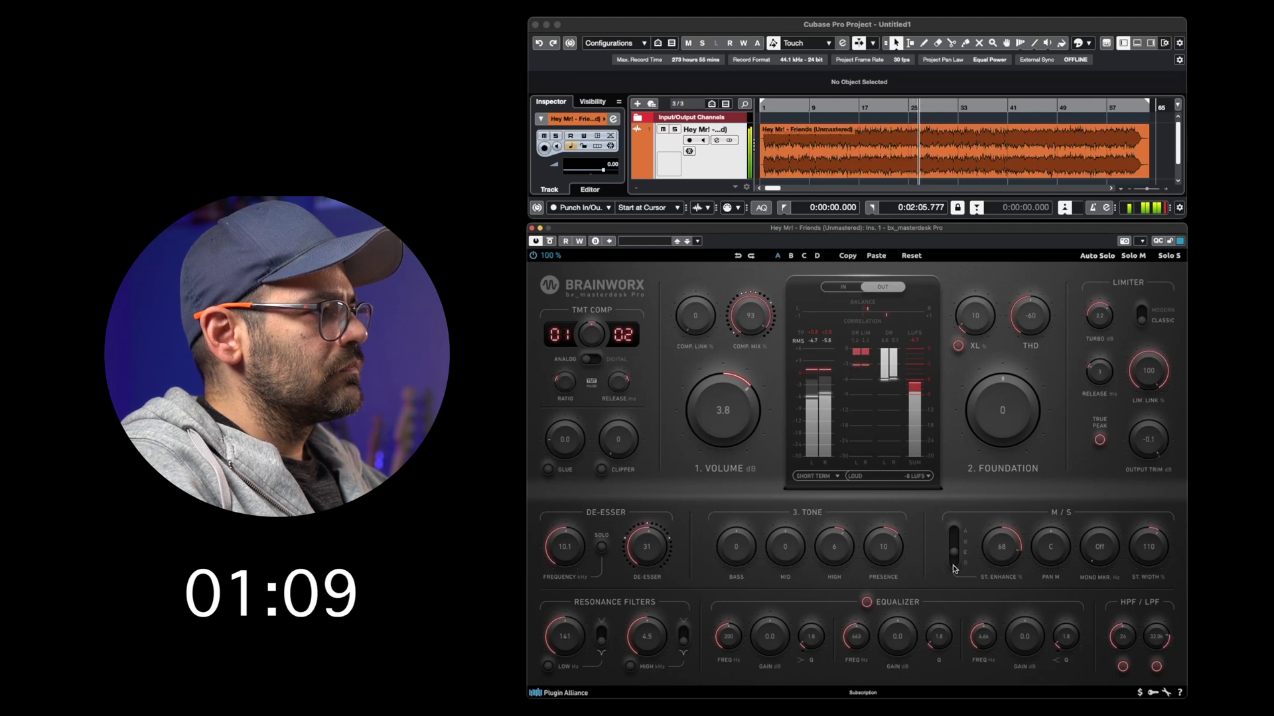
pyautogui.scroll(-5, 1002, 550)
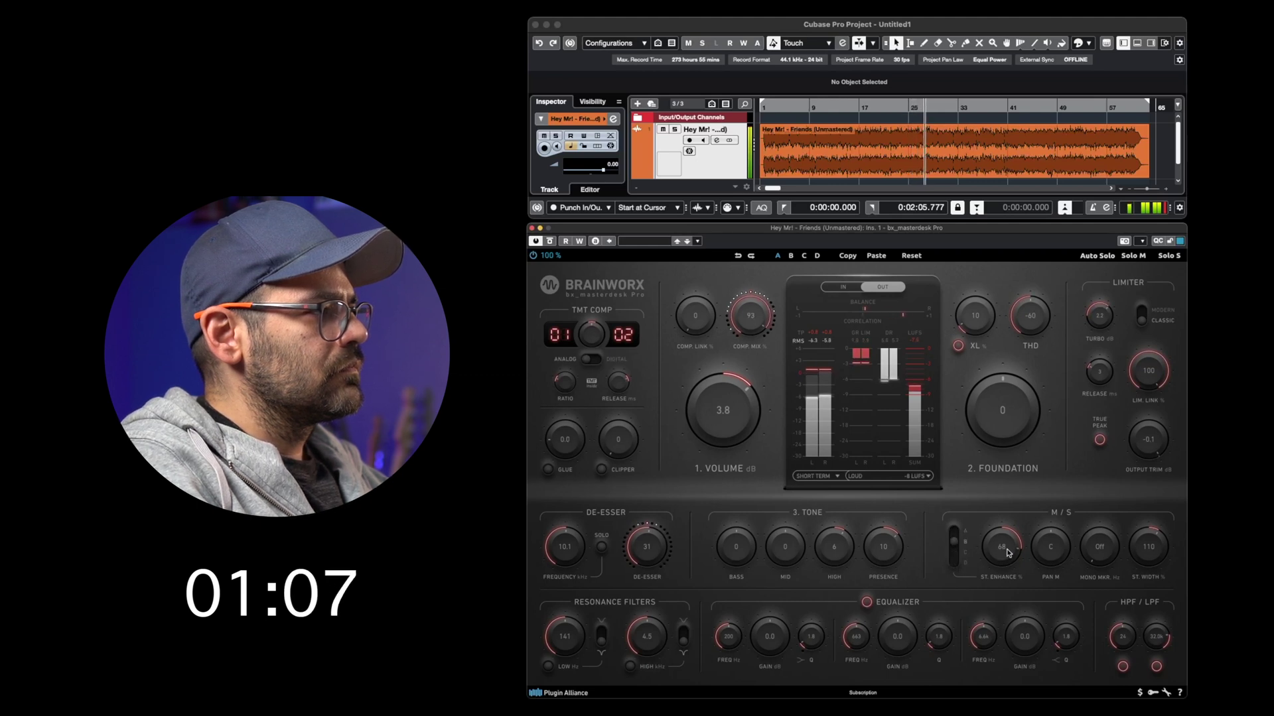
pyautogui.scroll(5, 1102, 558)
pyautogui.scroll(2, 1101, 557)
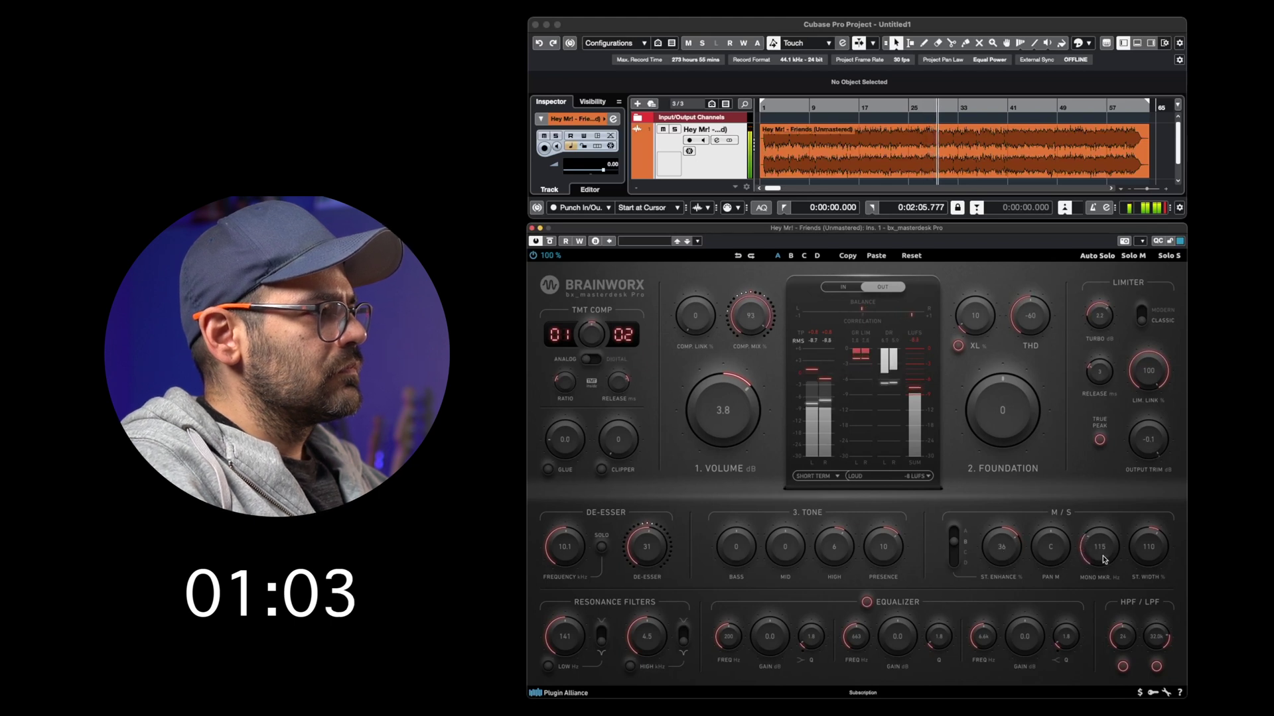
pyautogui.scroll(-4, 1100, 549)
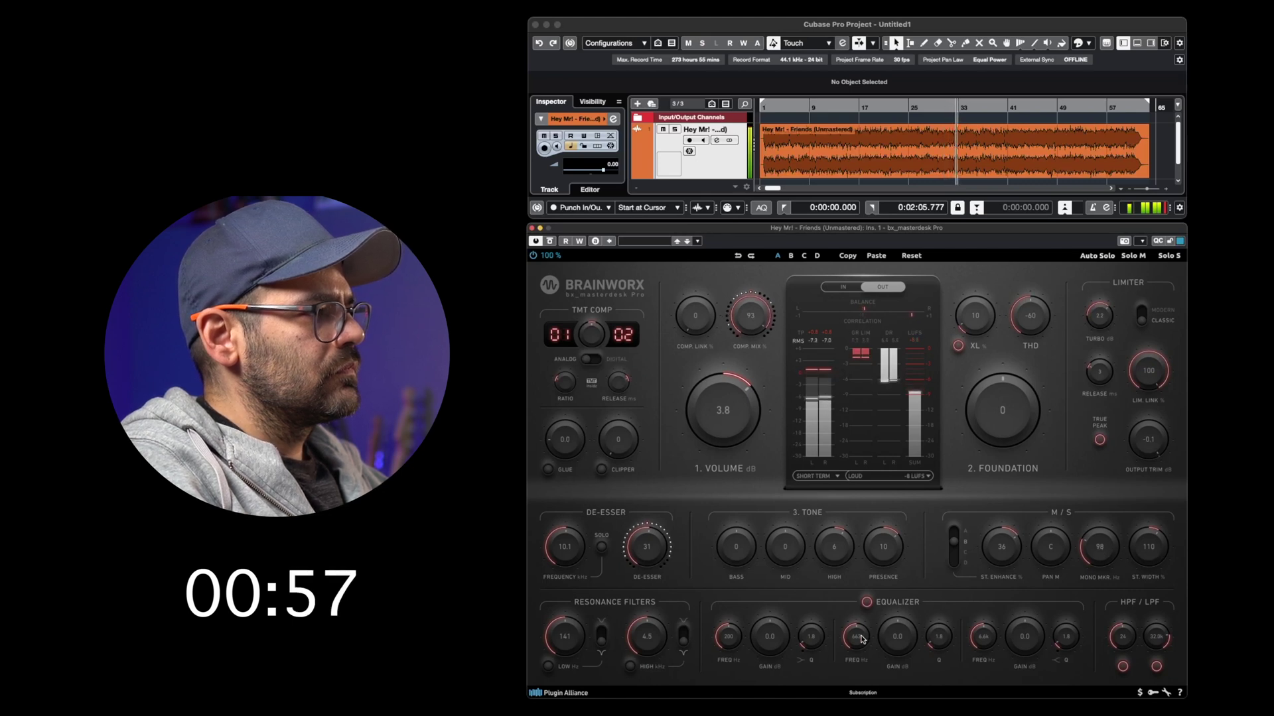
# - Shape the middle equalizer band with a higher frequency, a Q of 2.1 and a gain of 0.5 dB
pyautogui.moveTo(899, 636); pyautogui.dragTo(862, 644)
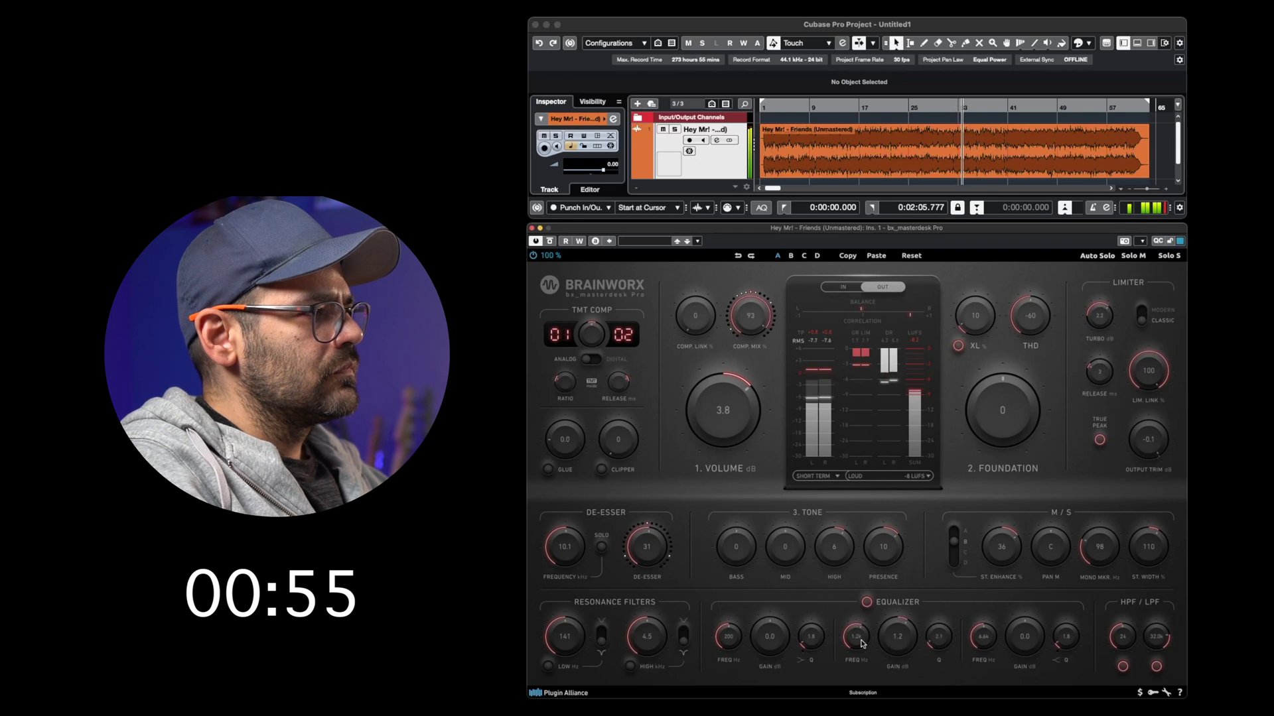
pyautogui.scroll(2, 862, 646)
pyautogui.scroll(2, 862, 644)
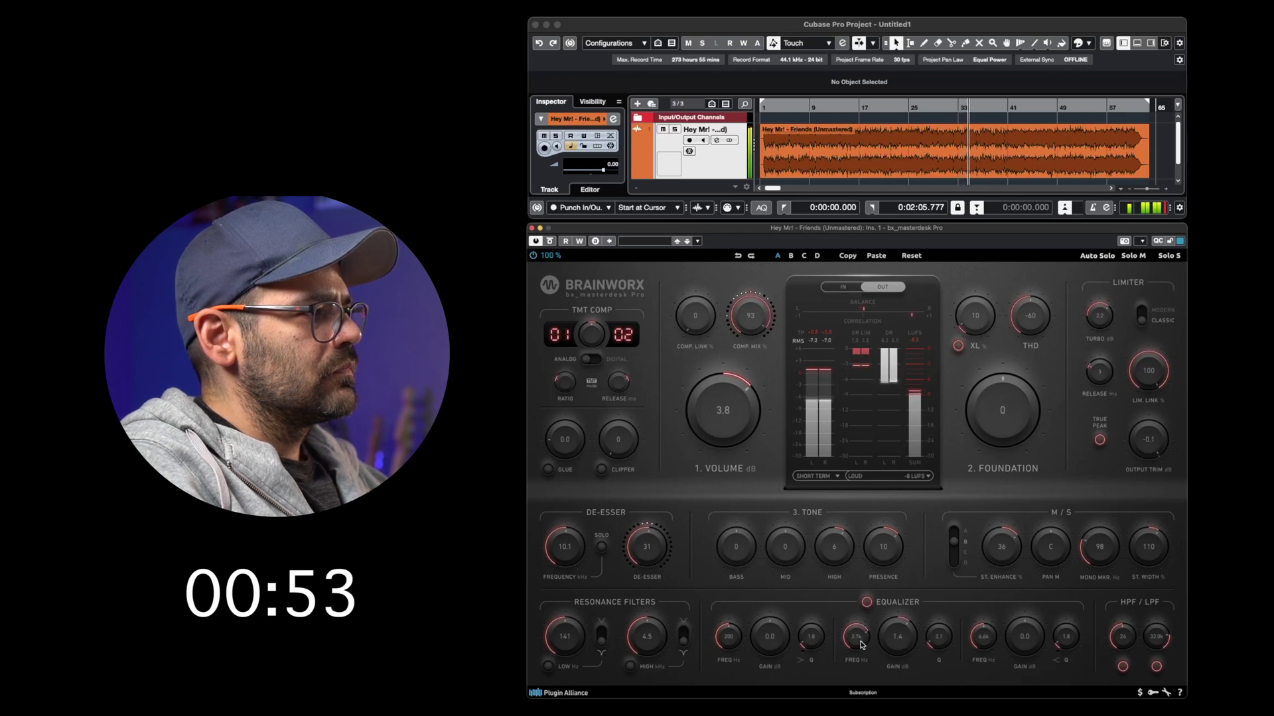
pyautogui.scroll(2, 861, 644)
pyautogui.scroll(-2, 902, 649)
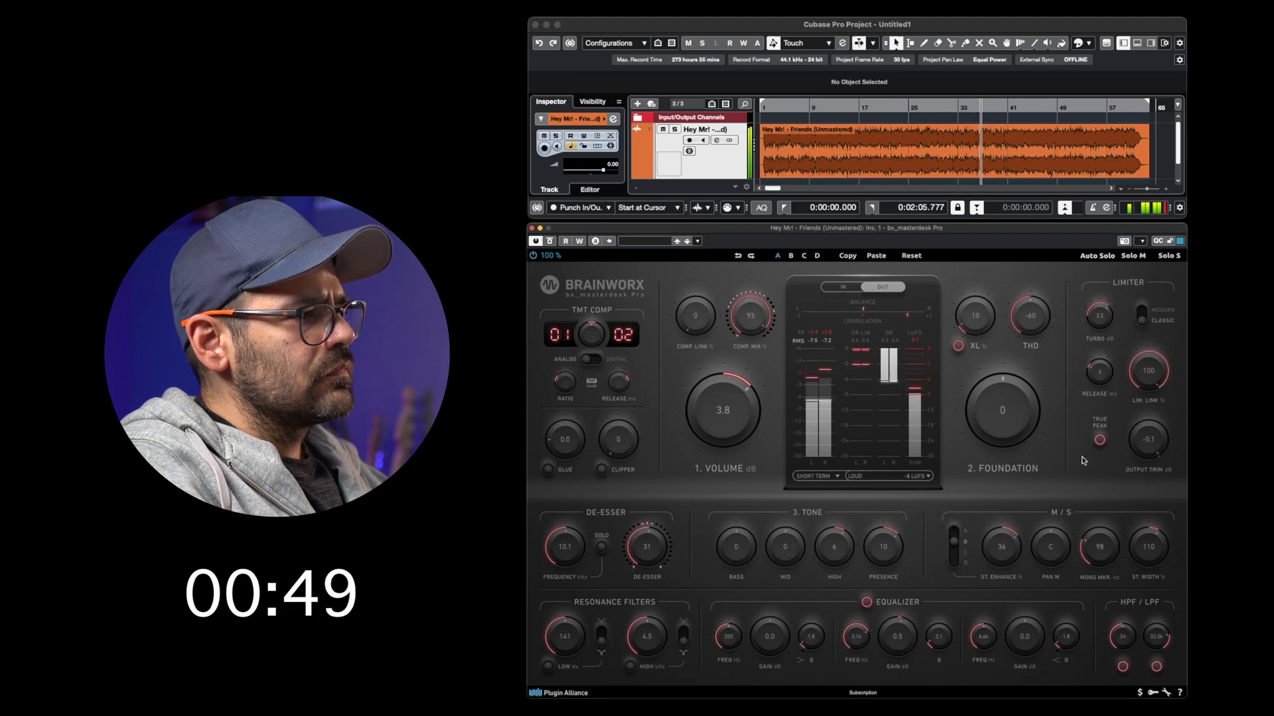
# - Enable the Glue compressor and set its amount to +0.6
pyautogui.click(547, 471)
pyautogui.scroll(5, 566, 441)
pyautogui.scroll(-3, 566, 441)
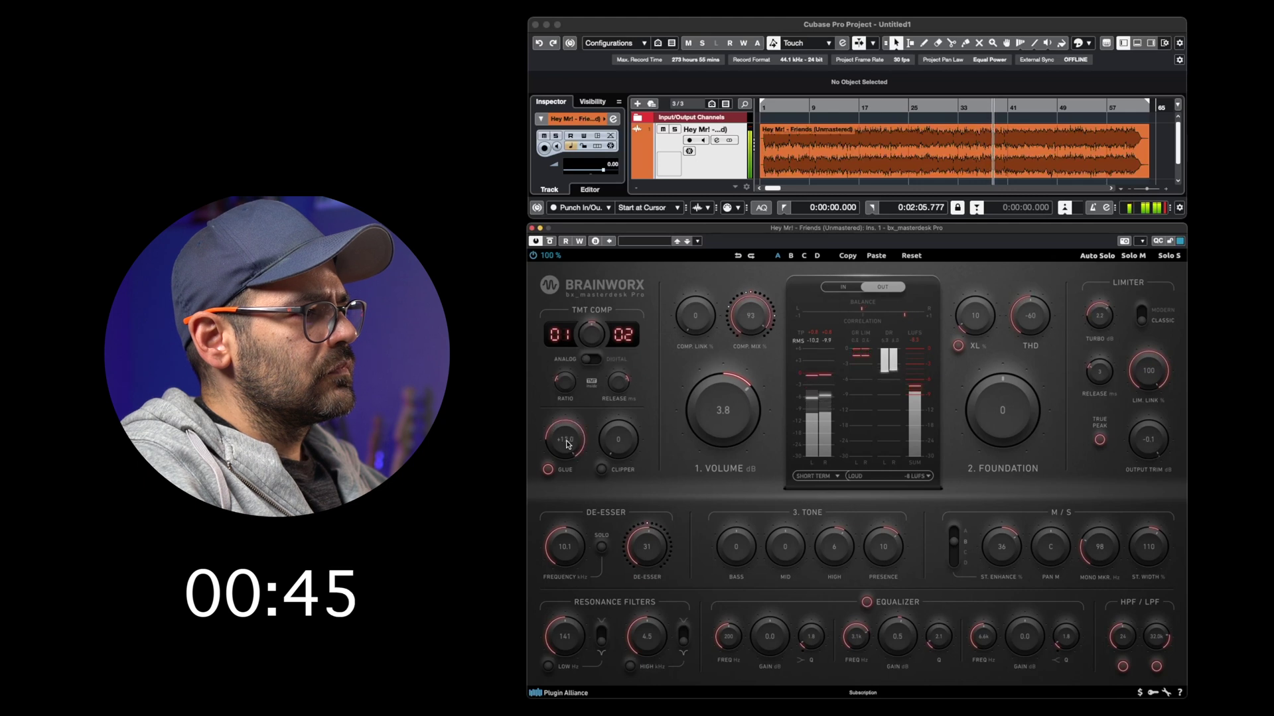
pyautogui.scroll(-2, 566, 441)
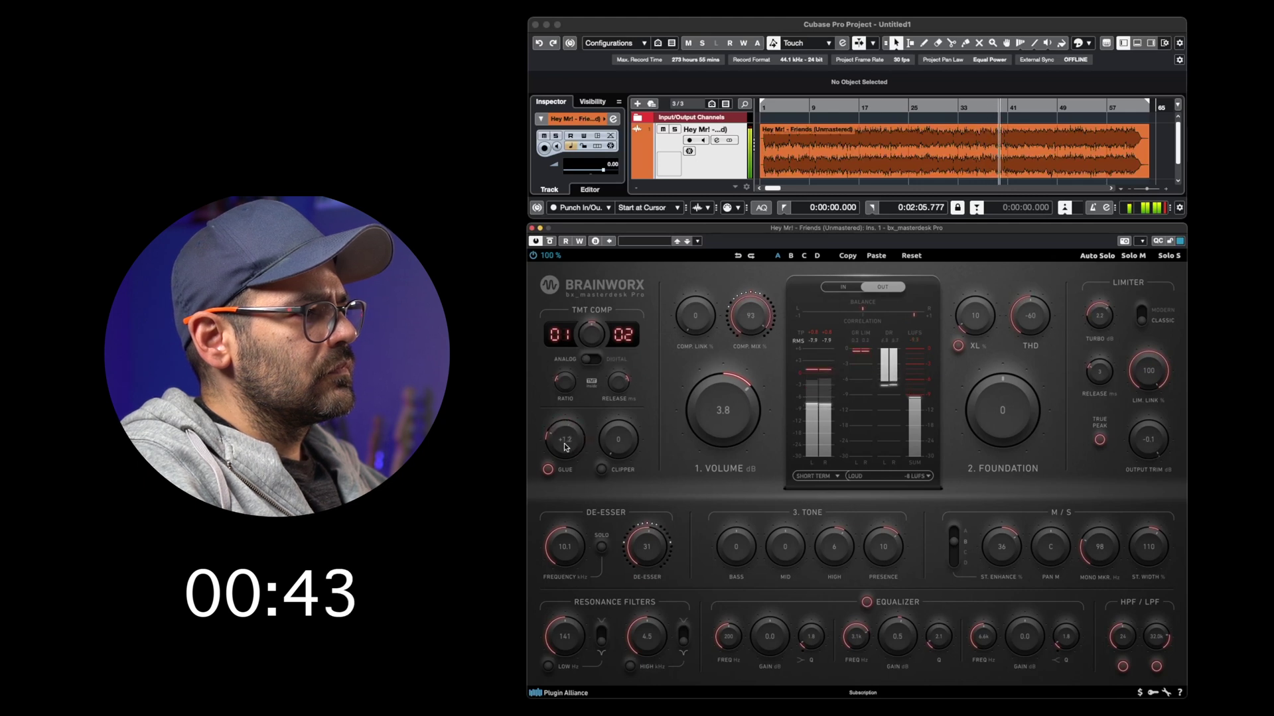
pyautogui.scroll(-2, 565, 441)
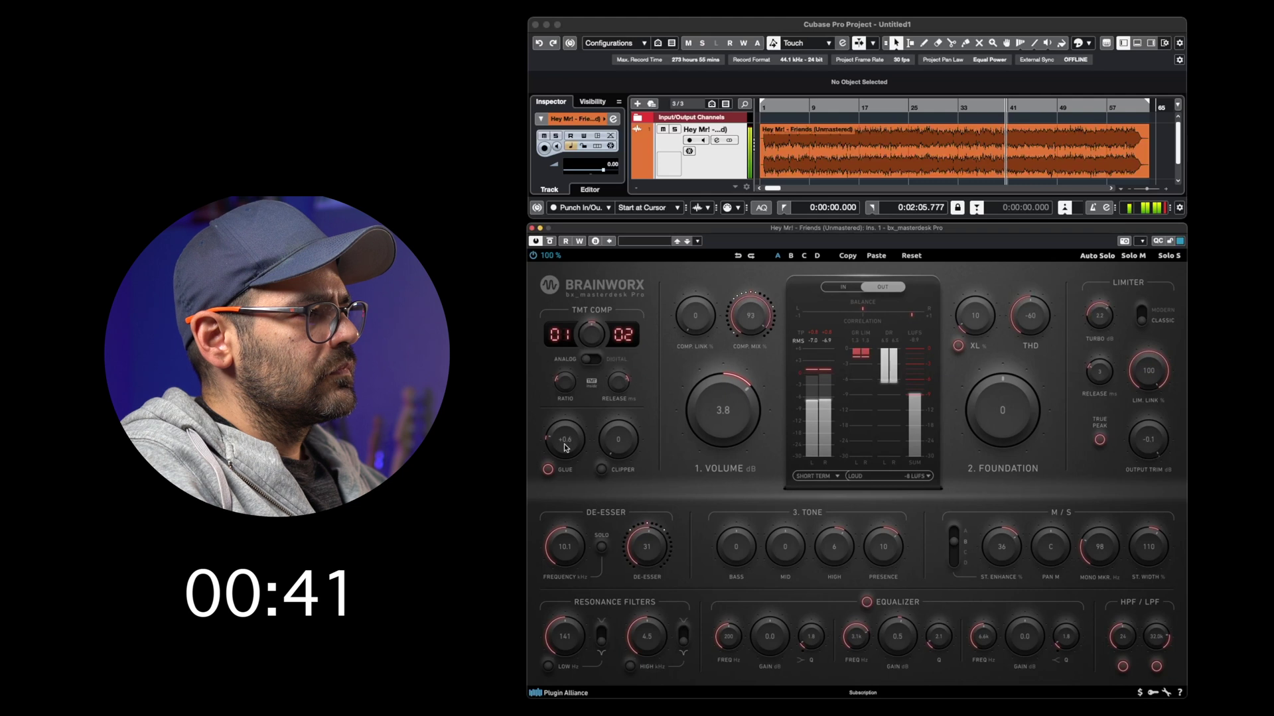
# - Reduce the Glue amount to +0.3 and set the Foundation to -2 after trying a much lower setting
pyautogui.scroll(-3, 566, 448)
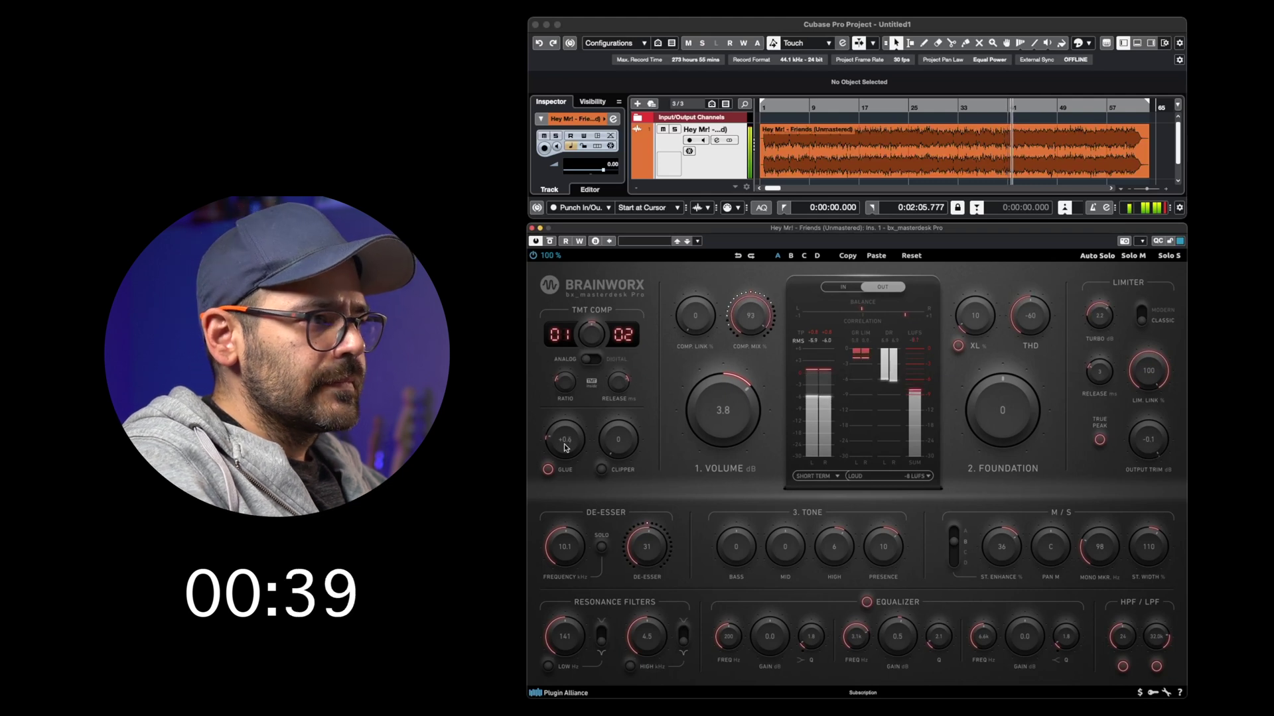
pyautogui.scroll(-1, 566, 448)
pyautogui.scroll(6, 1017, 424)
pyautogui.scroll(-10, 1011, 424)
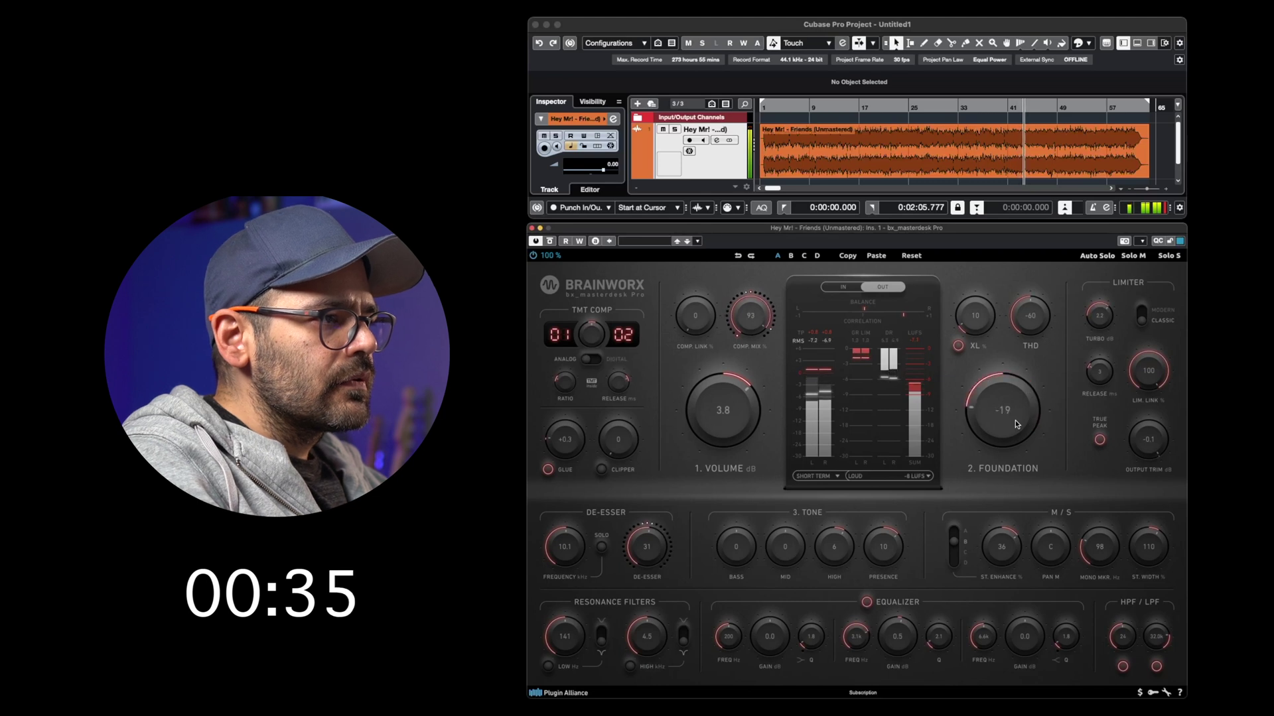
pyautogui.scroll(2, 1004, 424)
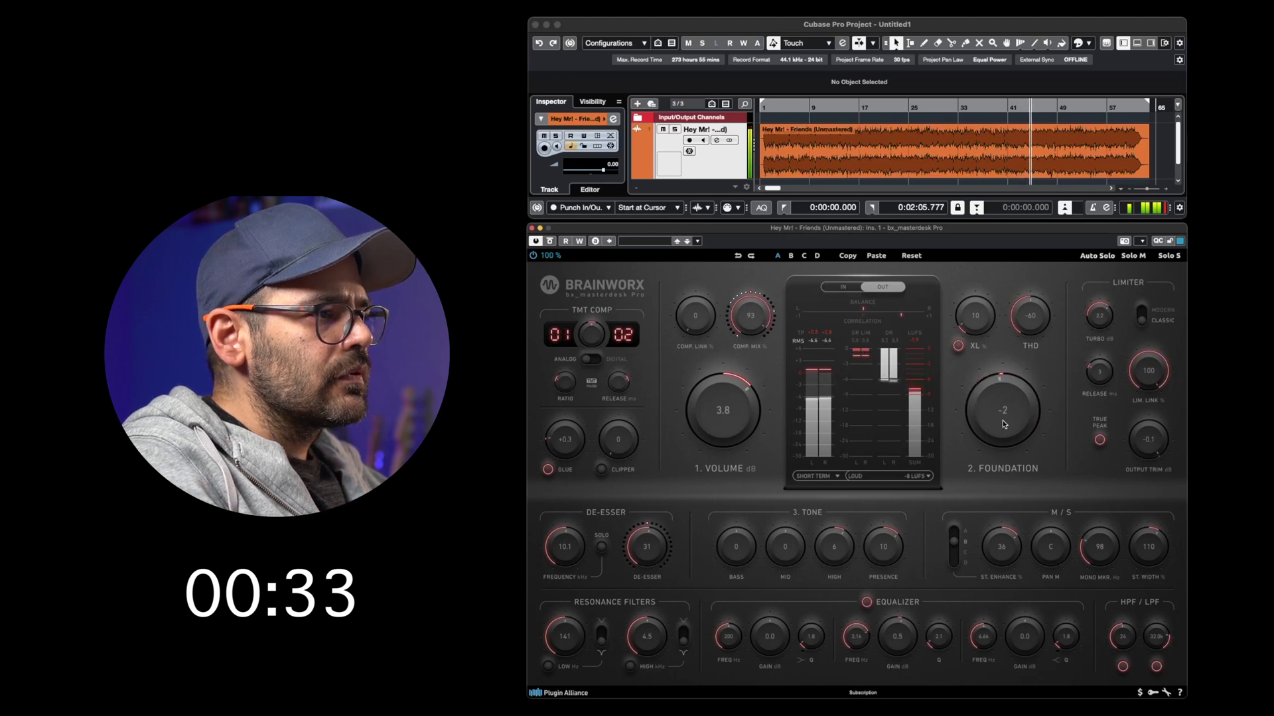
pyautogui.scroll(2, 1004, 424)
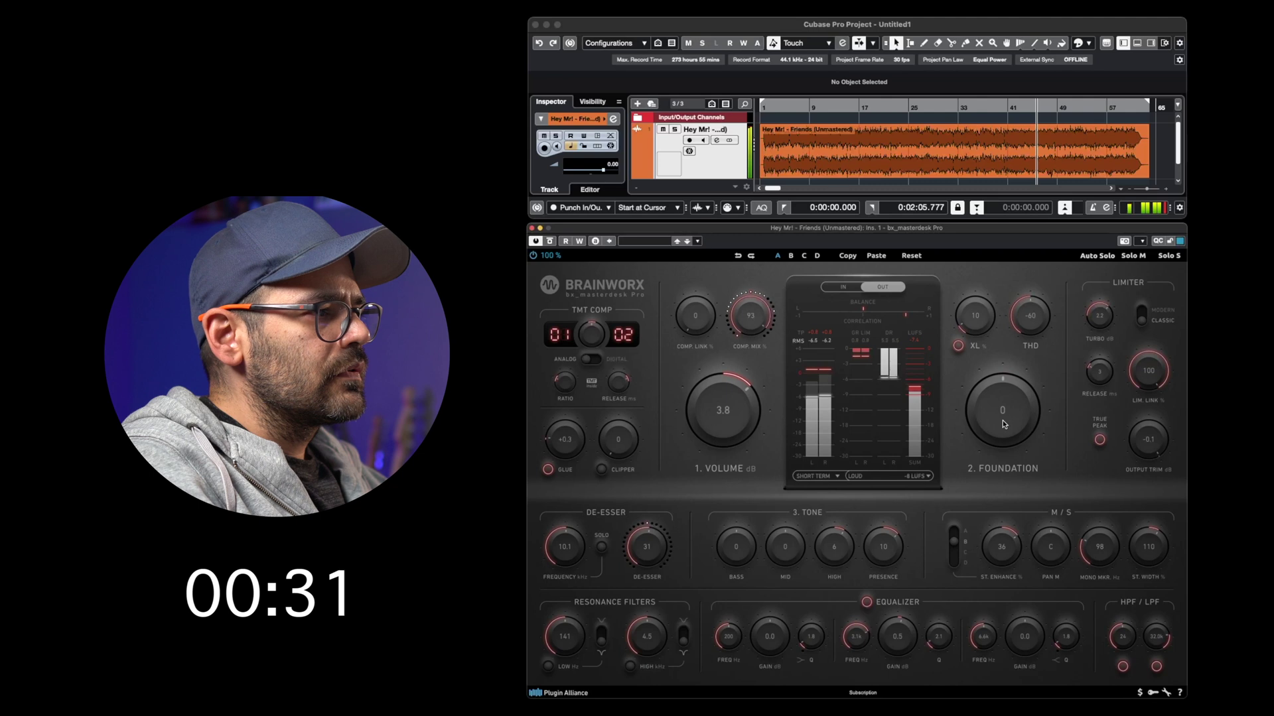
pyautogui.scroll(-2, 1004, 425)
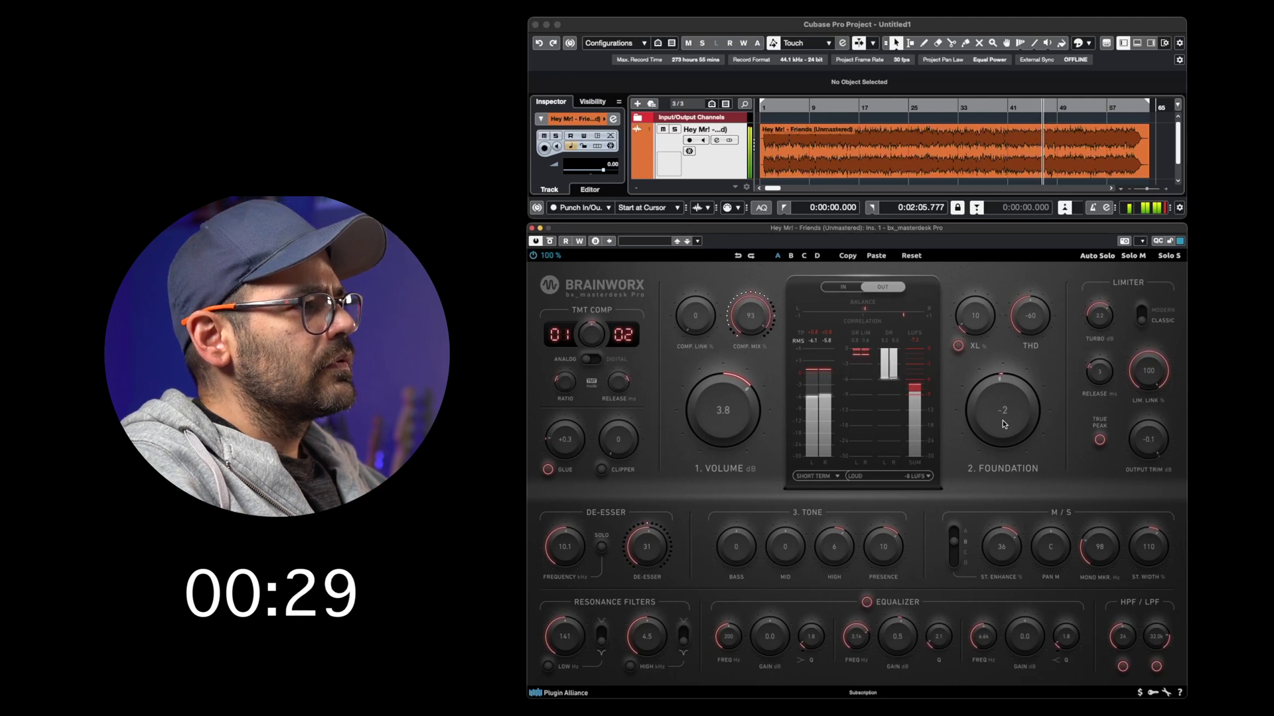
# - Switch the loudness target to Louder (-6 LUFS) and raise the Foundation to 2
pyautogui.click(902, 476)
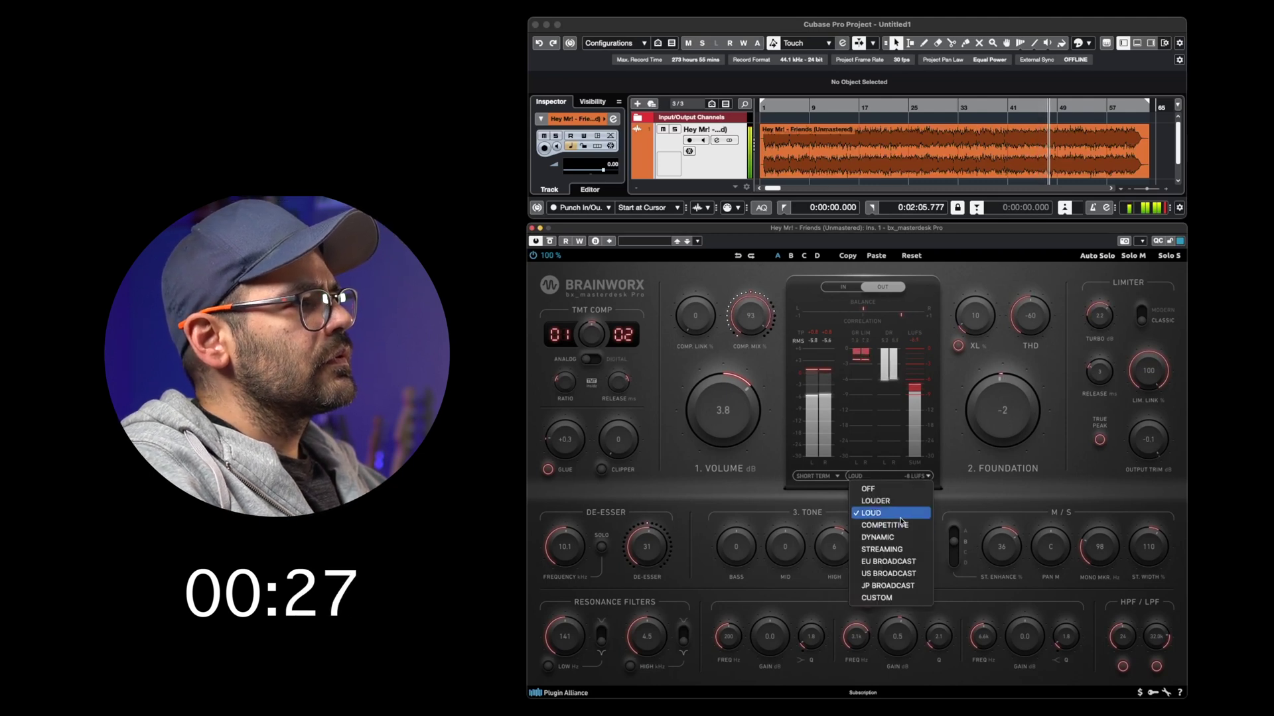
pyautogui.click(907, 502)
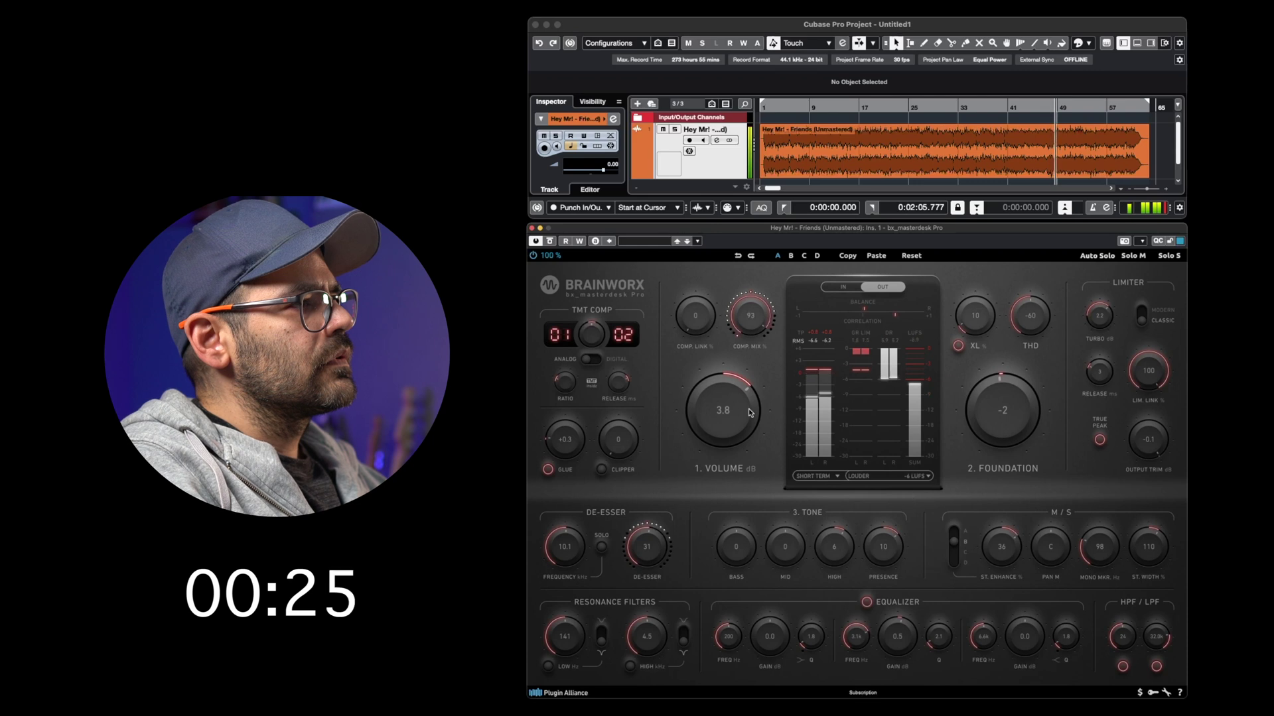
pyautogui.scroll(-2, 728, 415)
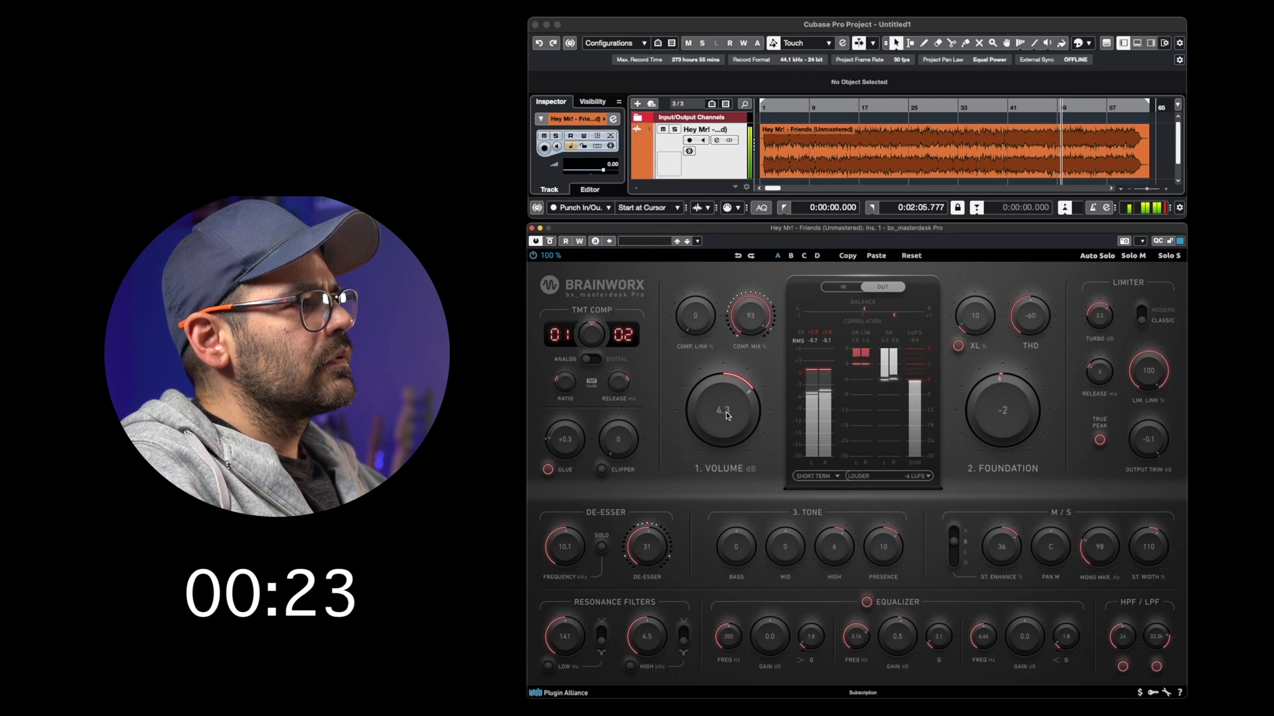
pyautogui.scroll(6, 1008, 415)
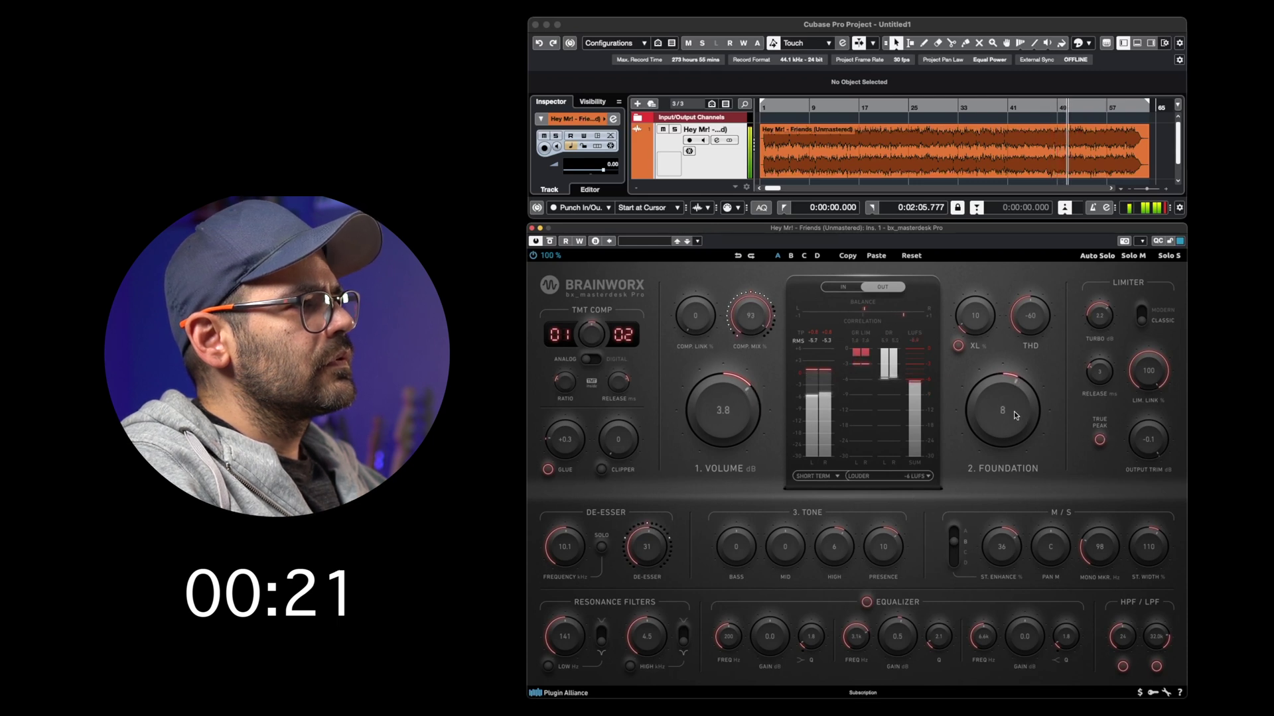
pyautogui.scroll(-2, 1008, 412)
# - Try Volume settings between 4.8 and 3.4 dB and settle on 2.9 dB
pyautogui.scroll(2, 705, 422)
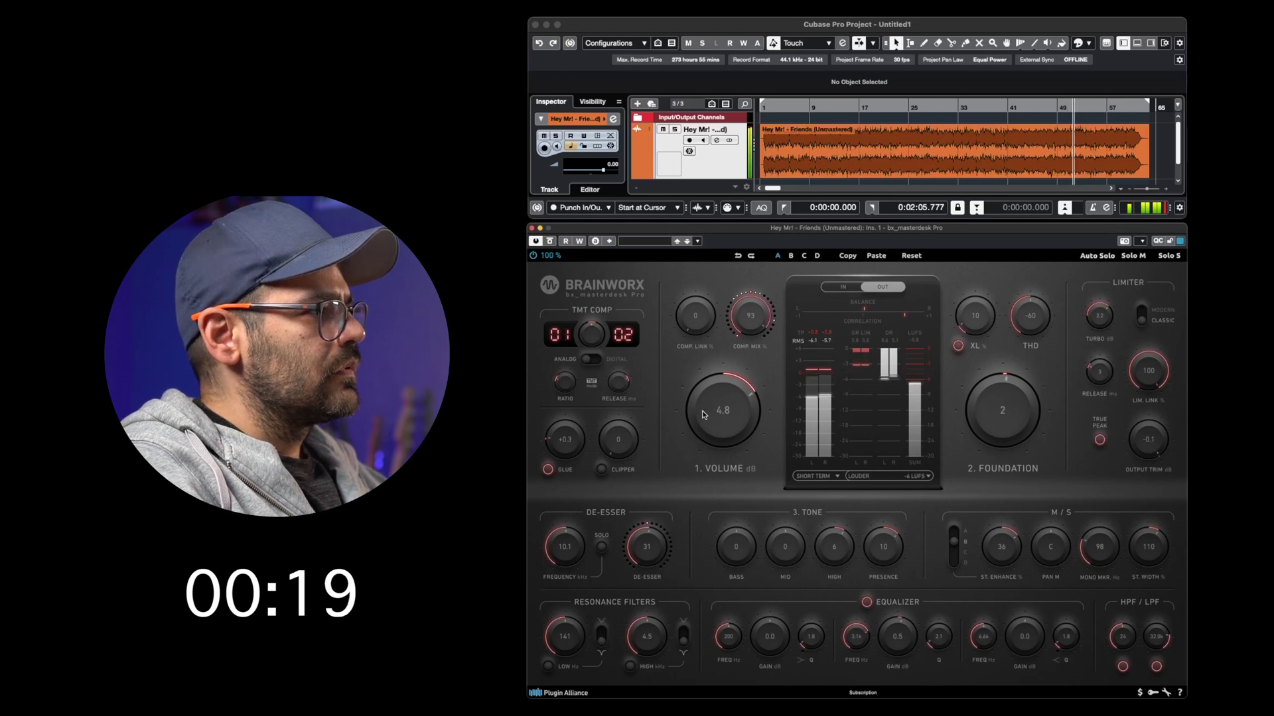
pyautogui.scroll(-1, 738, 416)
pyautogui.scroll(-3, 735, 412)
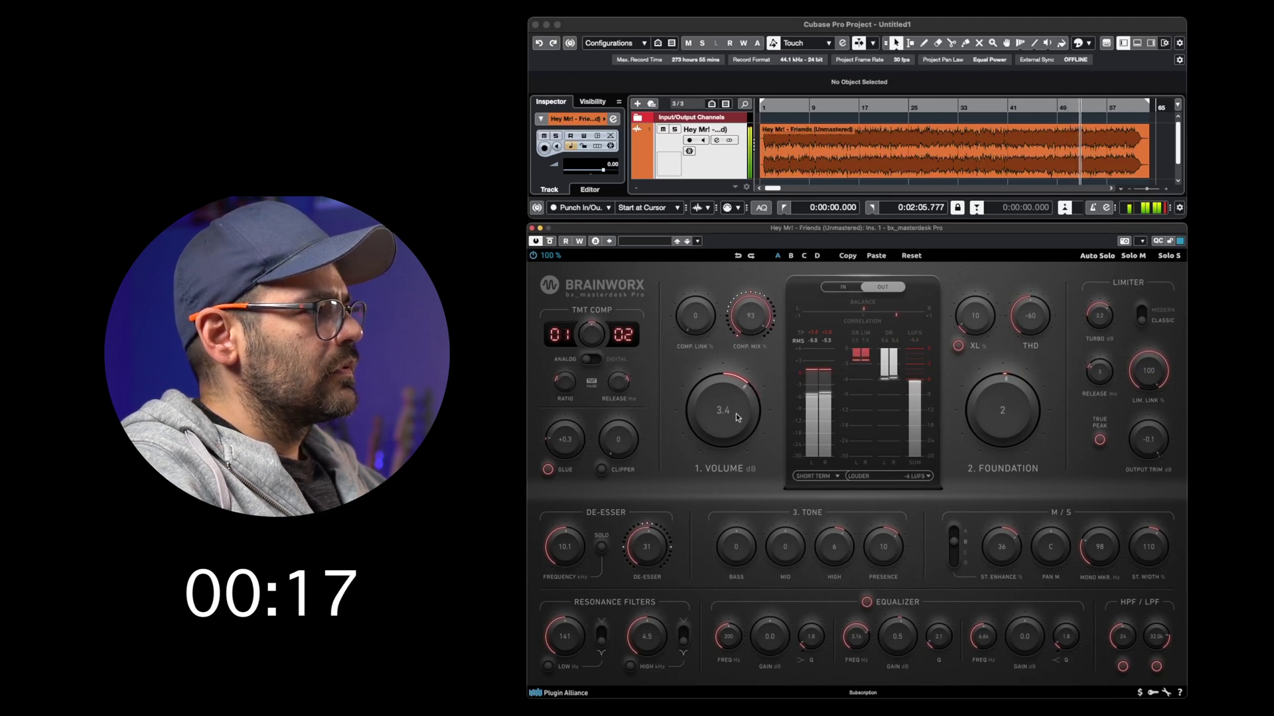
pyautogui.scroll(5, 697, 317)
pyautogui.scroll(1, 698, 317)
pyautogui.scroll(-4, 697, 316)
# - Try a higher compressor link percentage and return it to 0
pyautogui.scroll(1, 698, 317)
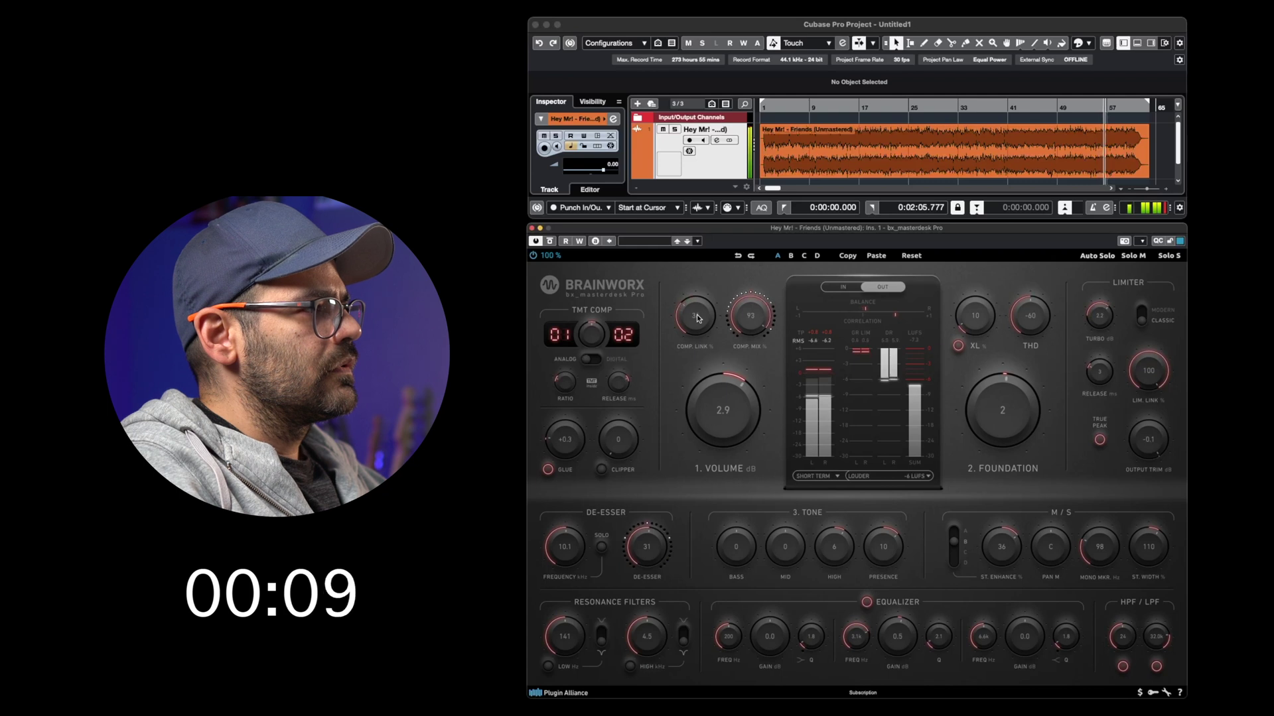
pyautogui.scroll(-2, 698, 318)
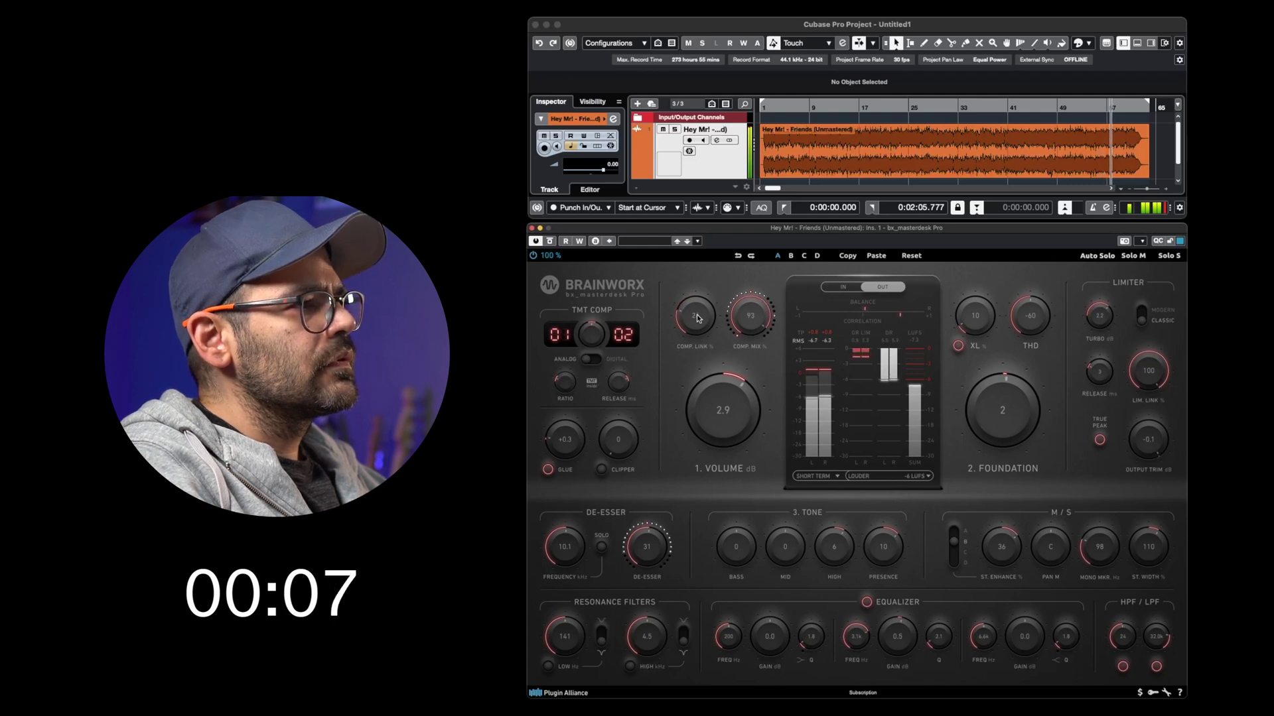
pyautogui.scroll(1, 769, 637)
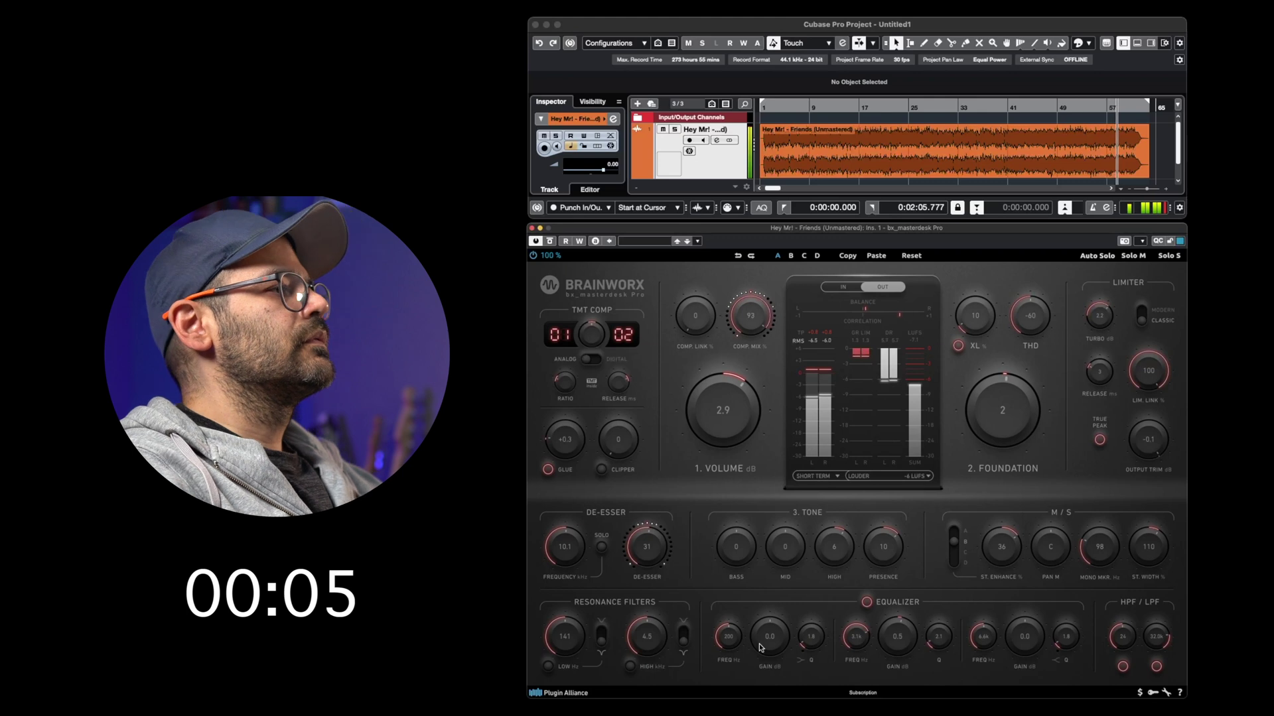
# - Give the lowest equalizer band a lower frequency and a gain of 0.5 dB
pyautogui.scroll(-3, 728, 638)
pyautogui.scroll(-1, 728, 638)
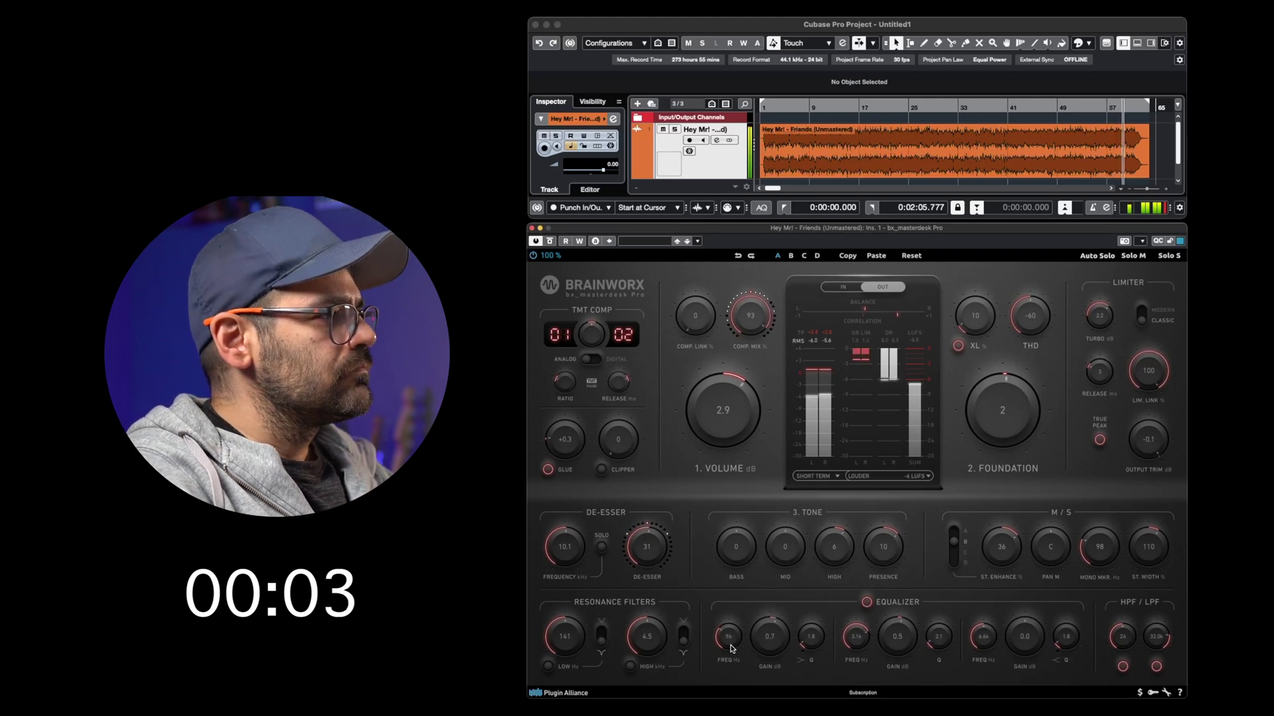
pyautogui.scroll(1, 770, 637)
pyautogui.scroll(-2, 771, 648)
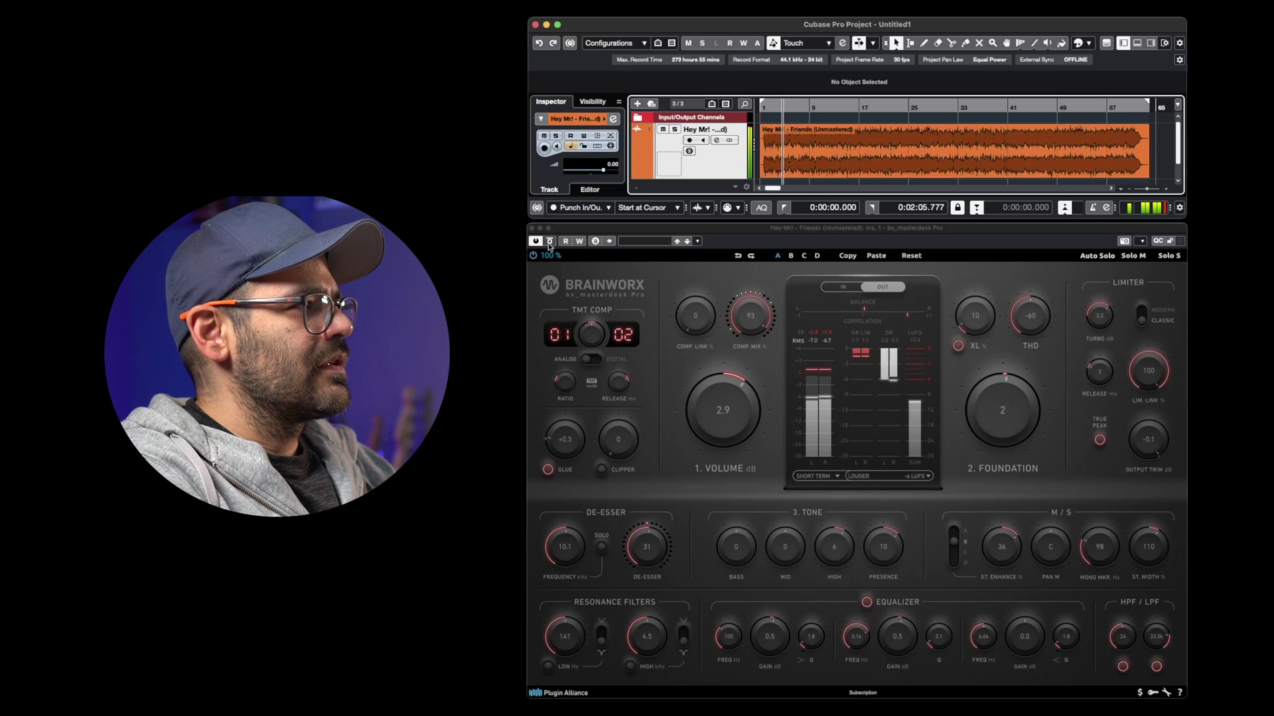
# - Compare the mastered and unmastered sound by bypassing and re-enabling the plugin twice during playback
pyautogui.click(549, 243)
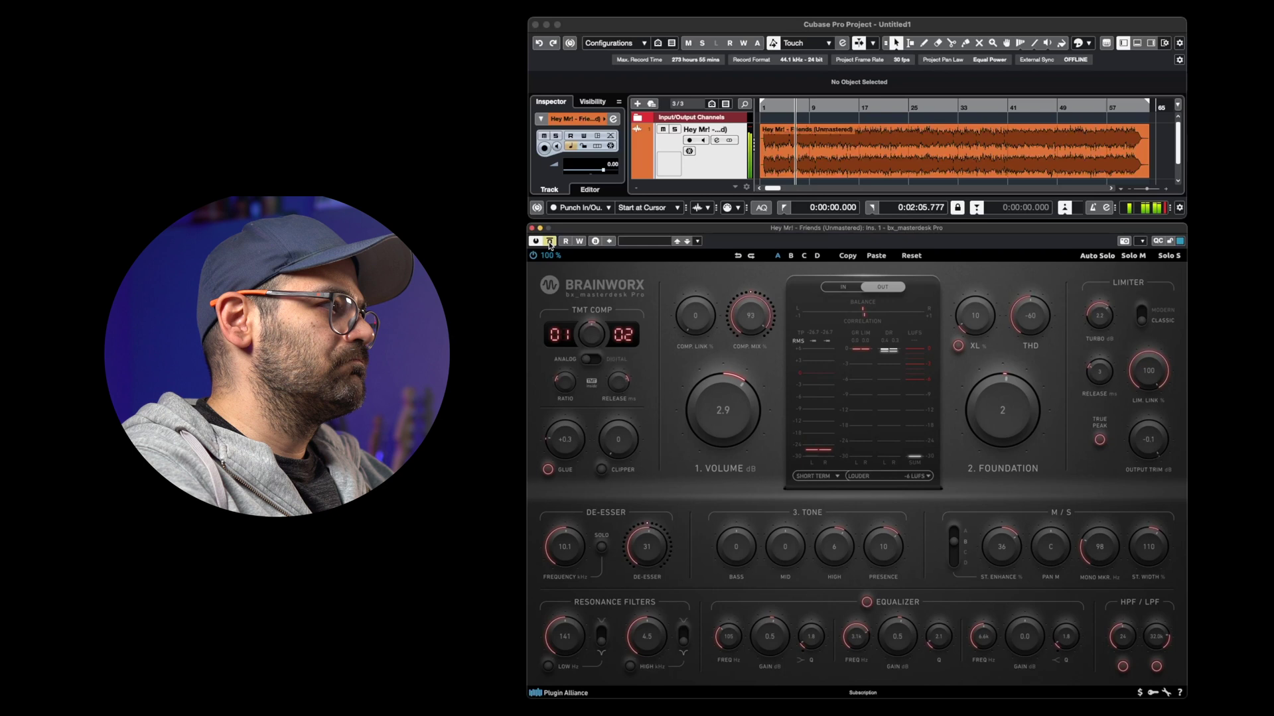
pyautogui.click(549, 242)
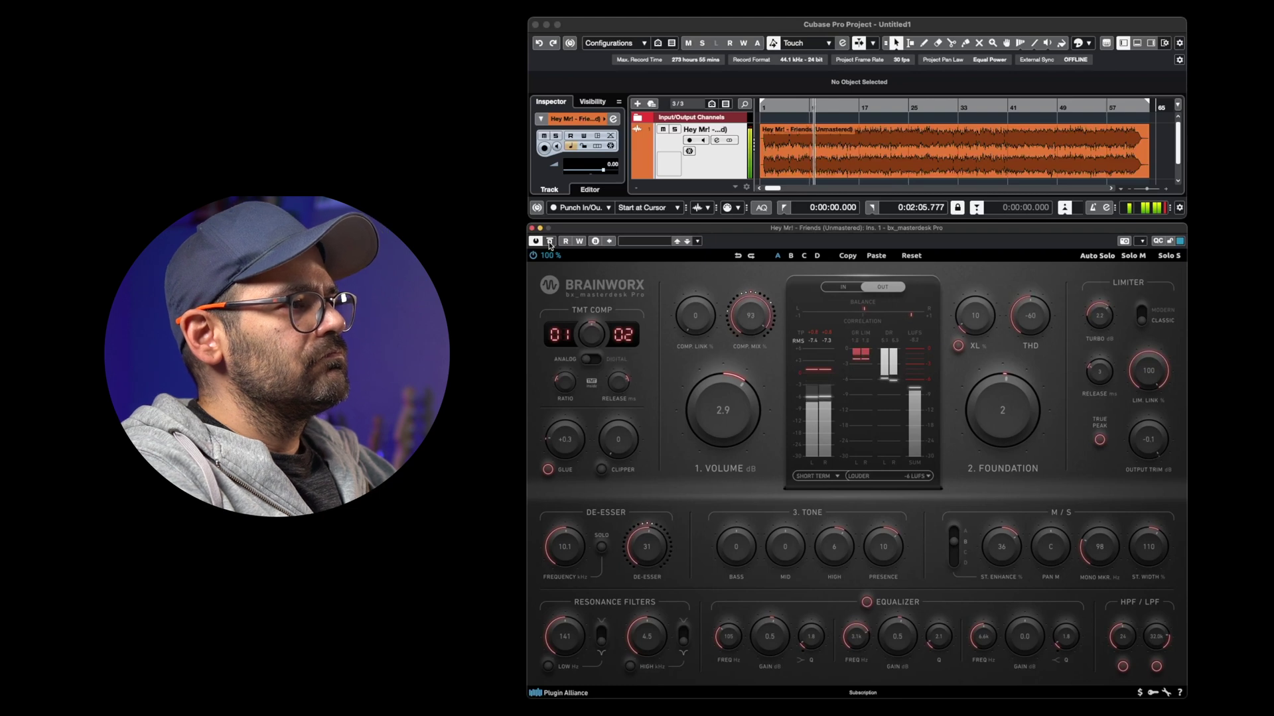
pyautogui.click(550, 242)
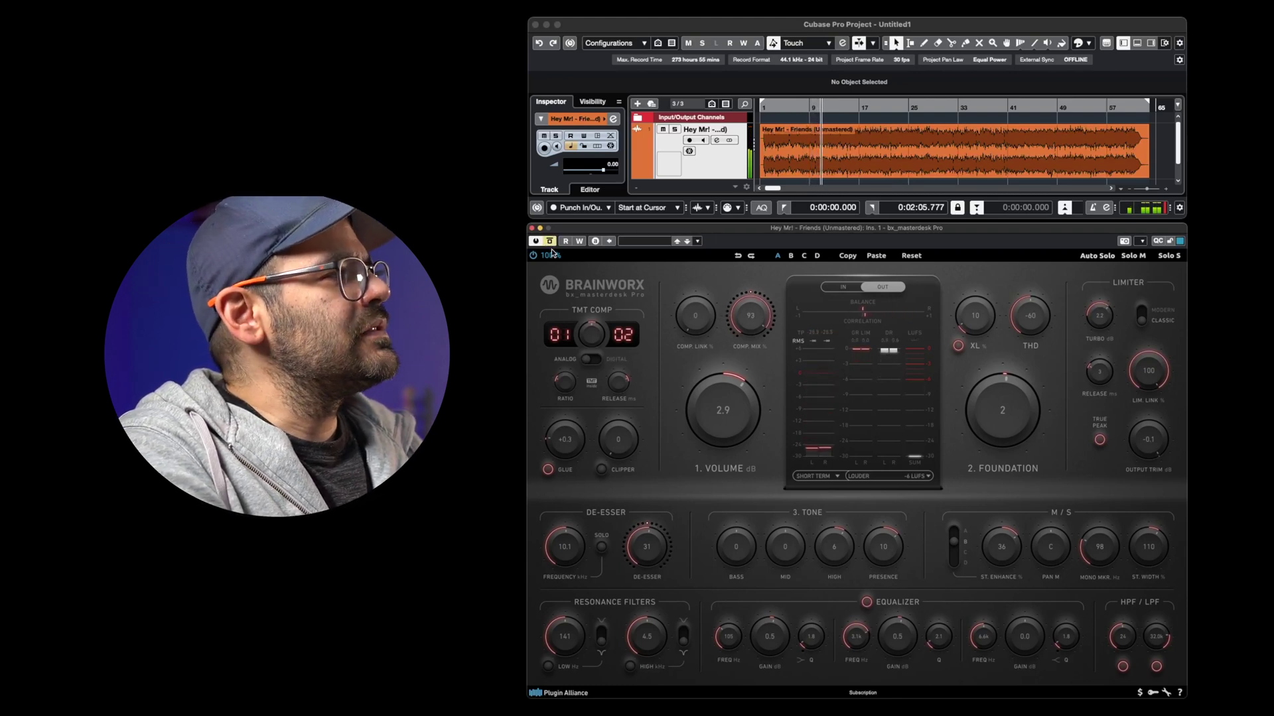
pyautogui.click(550, 242)
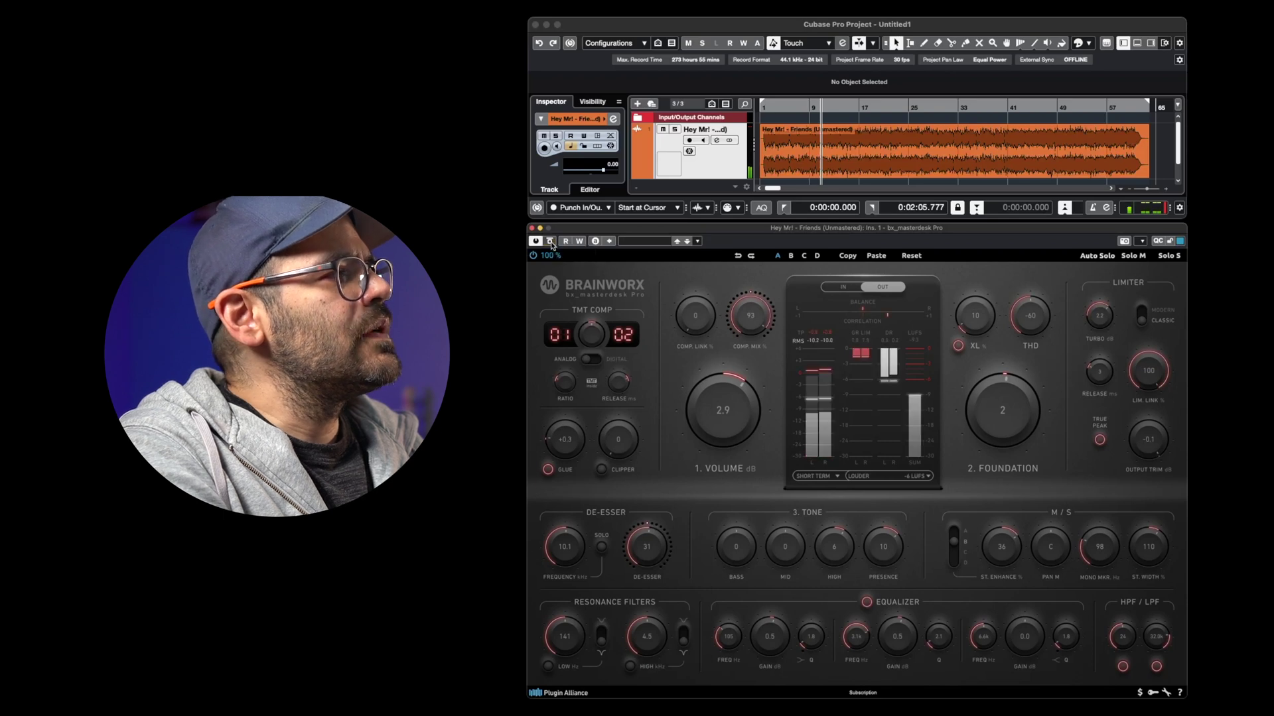